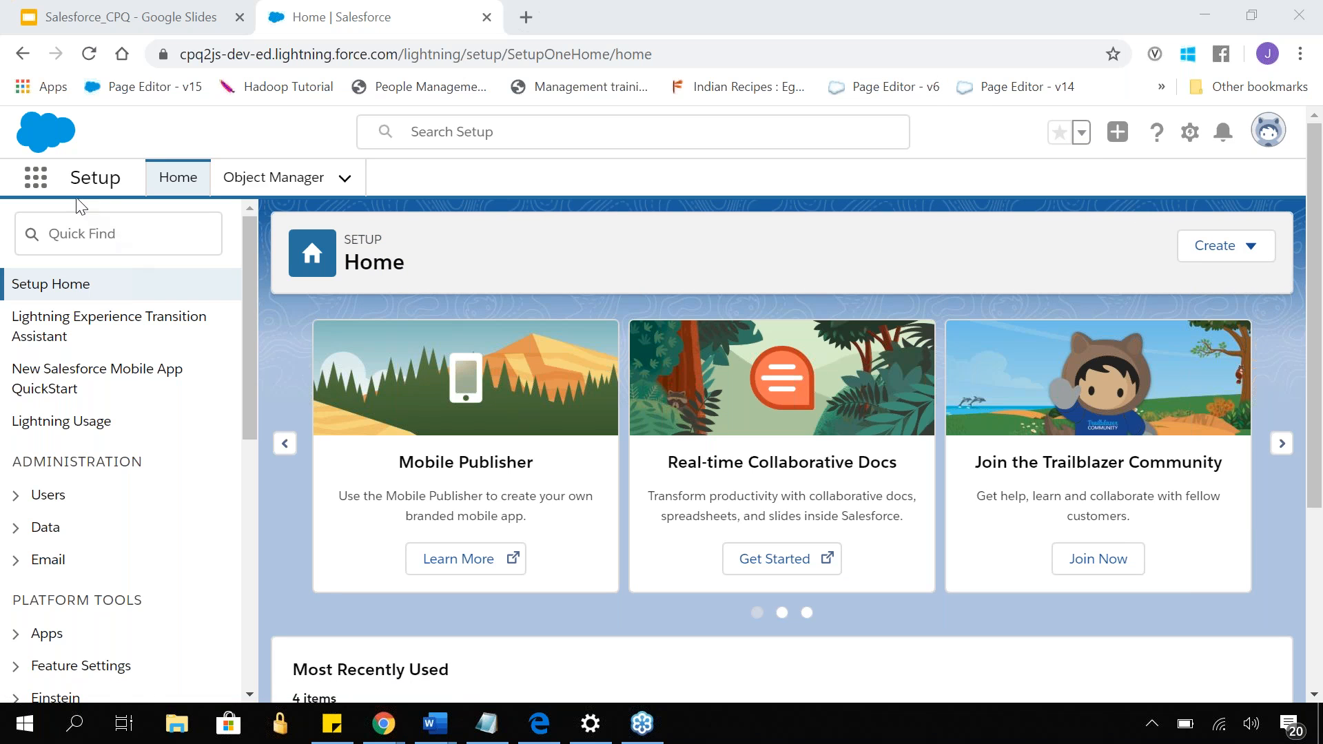
- Switch from Setup to the Salesforce CPQ app
click(45, 181)
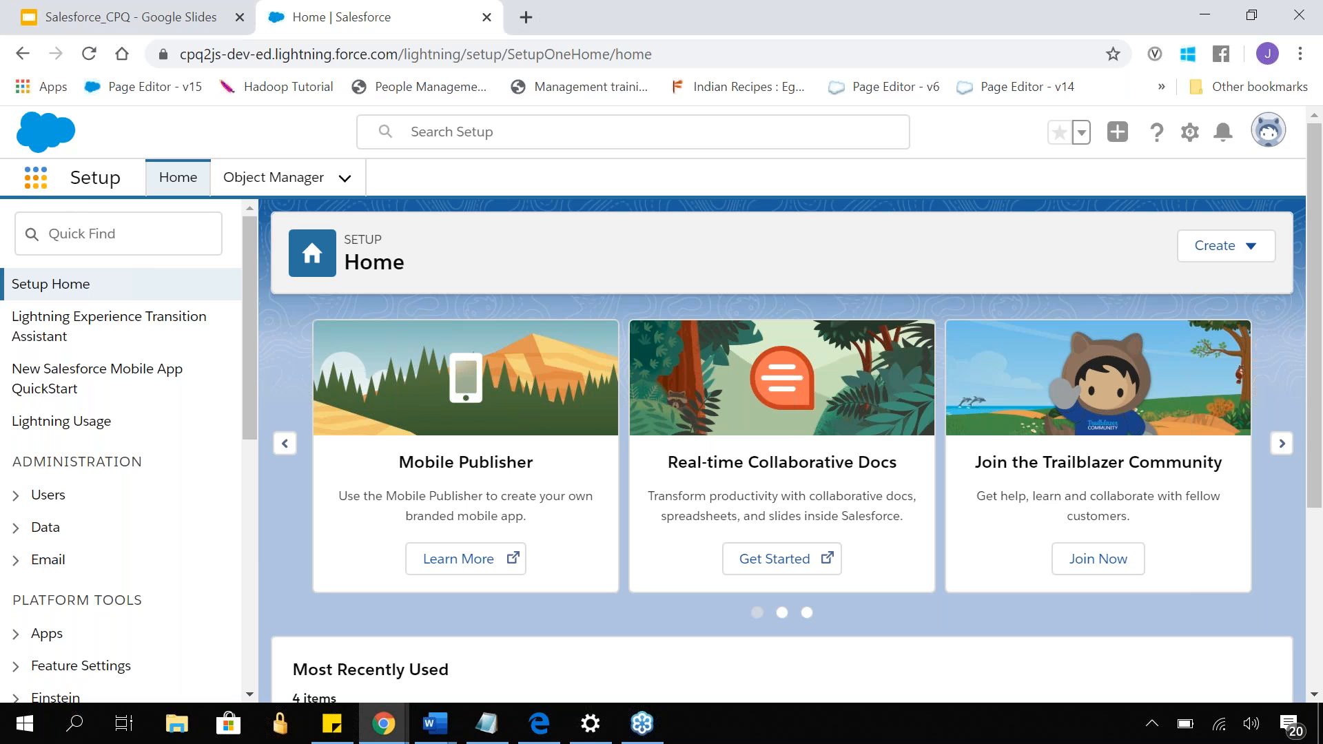
click(42, 183)
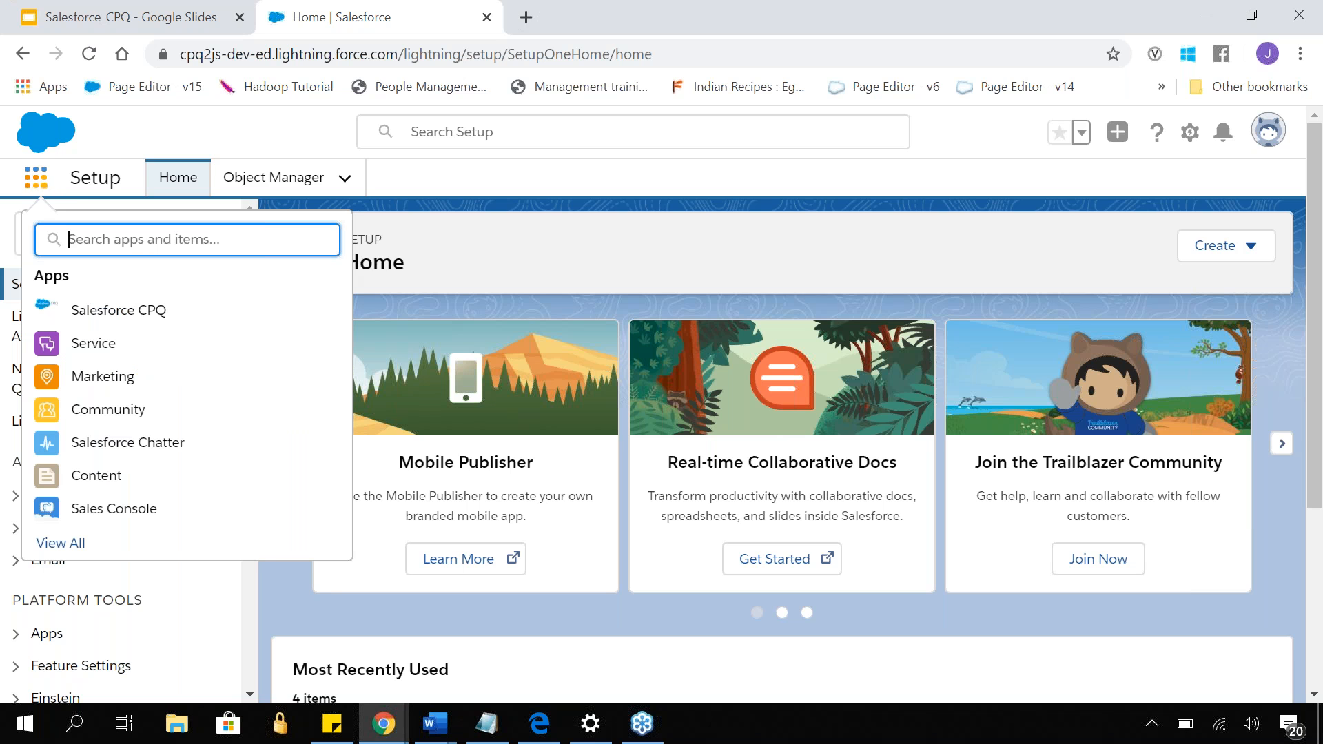
click(129, 321)
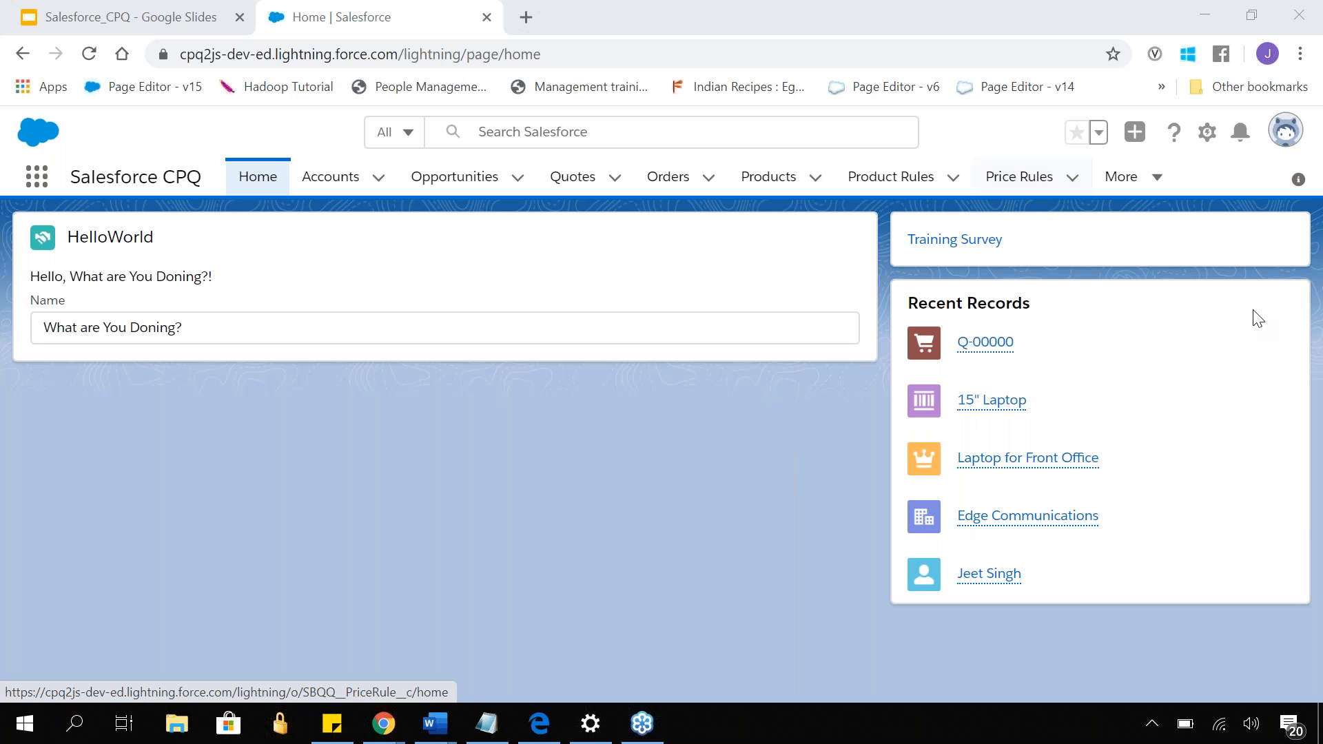
- Show the All Opportunities list and open the opportunity Desktop Computers for Support Agents
click(485, 181)
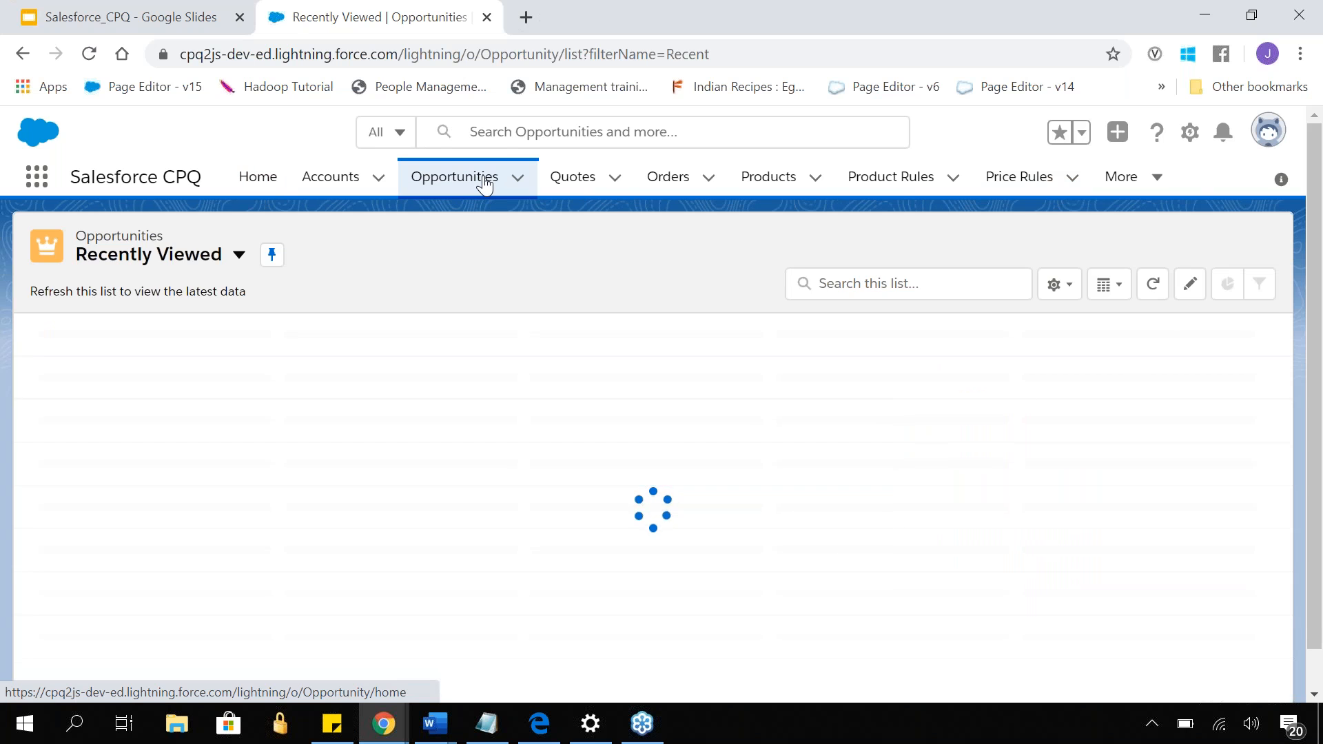
click(218, 262)
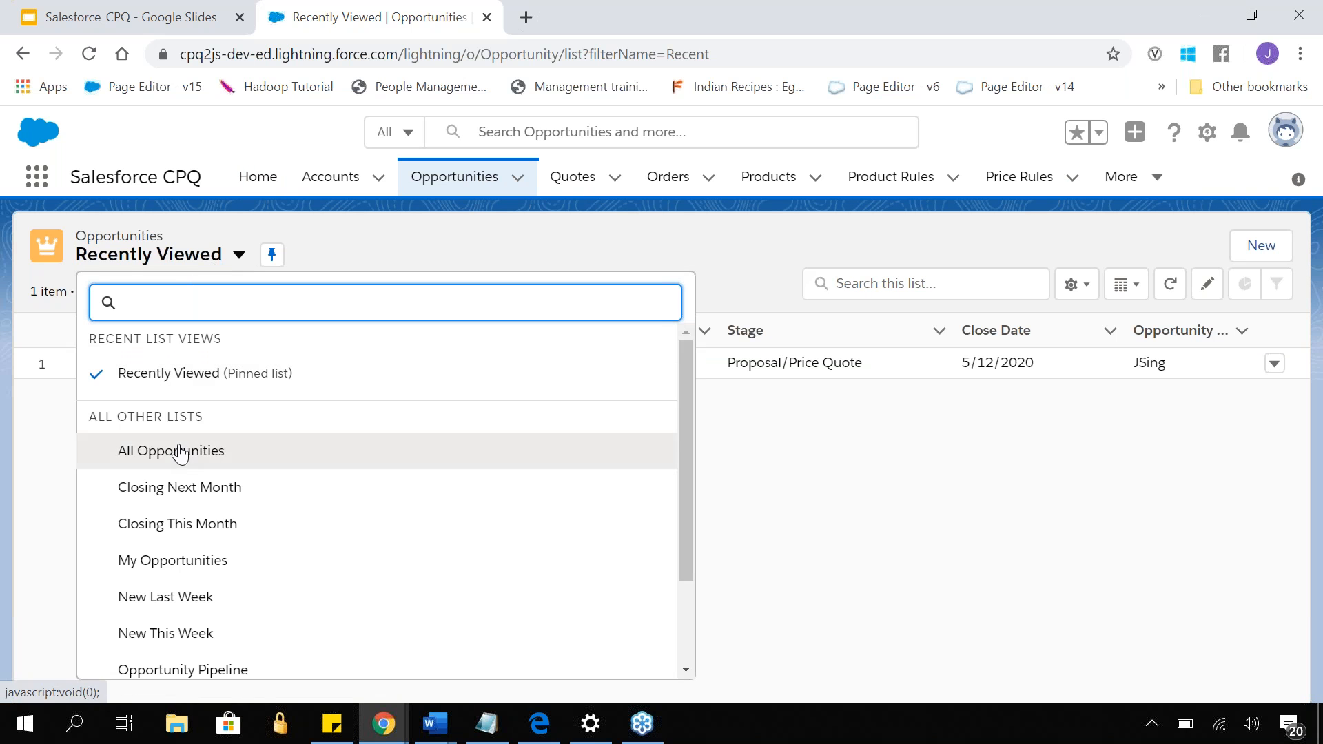
click(180, 451)
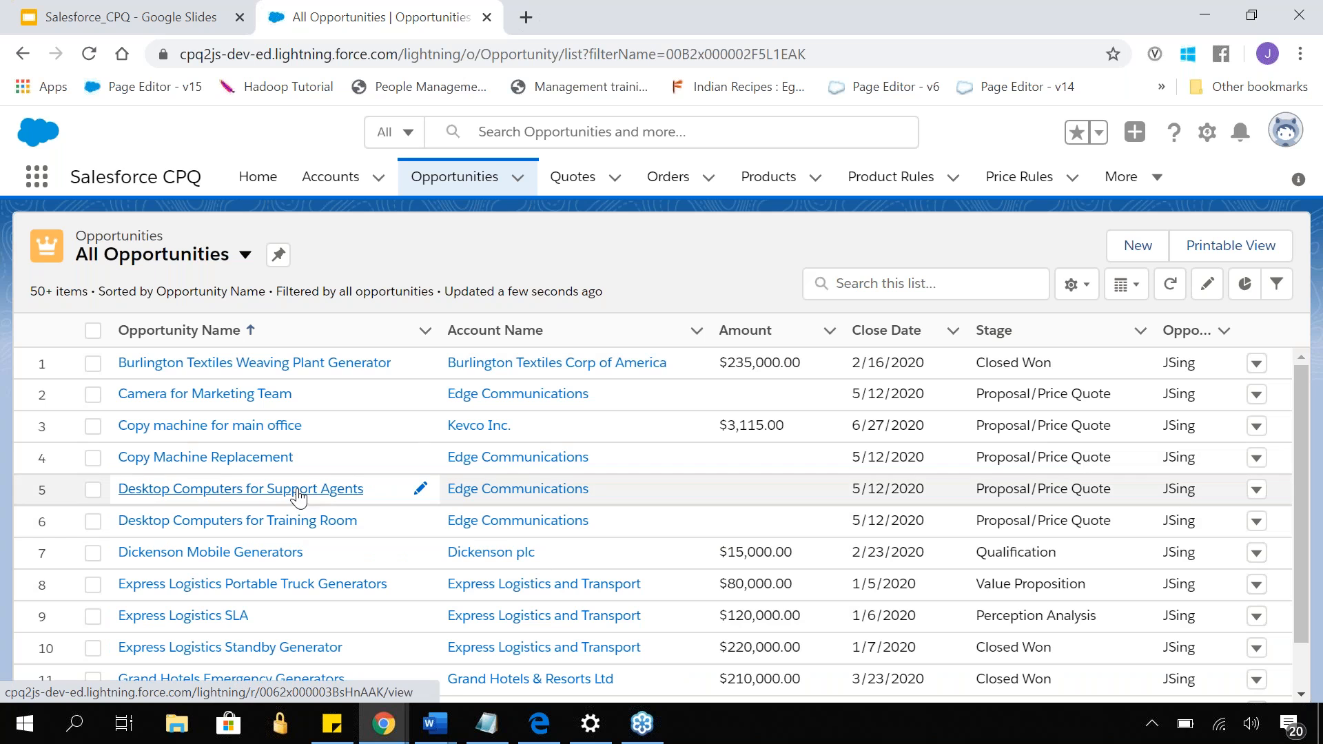
click(295, 490)
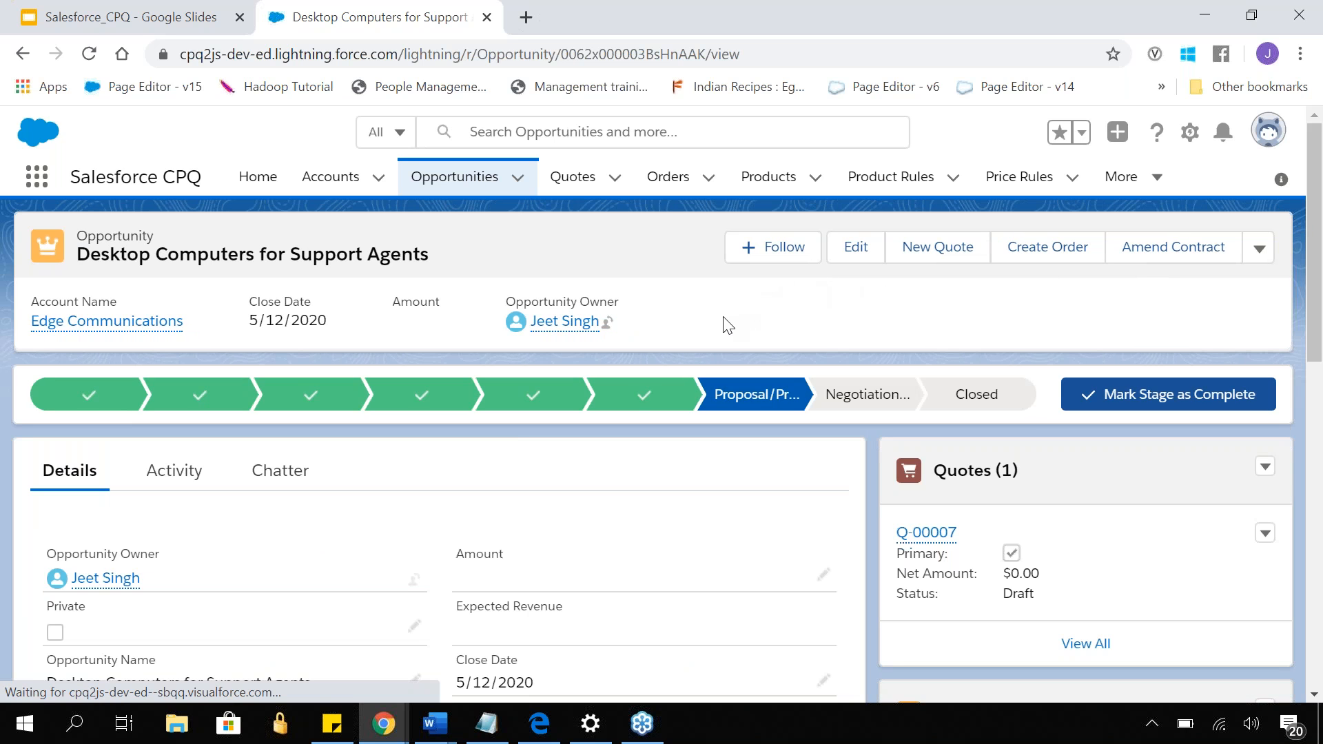
- Open the opportunity's primary quote and review its details
scroll(727, 324, down, 8)
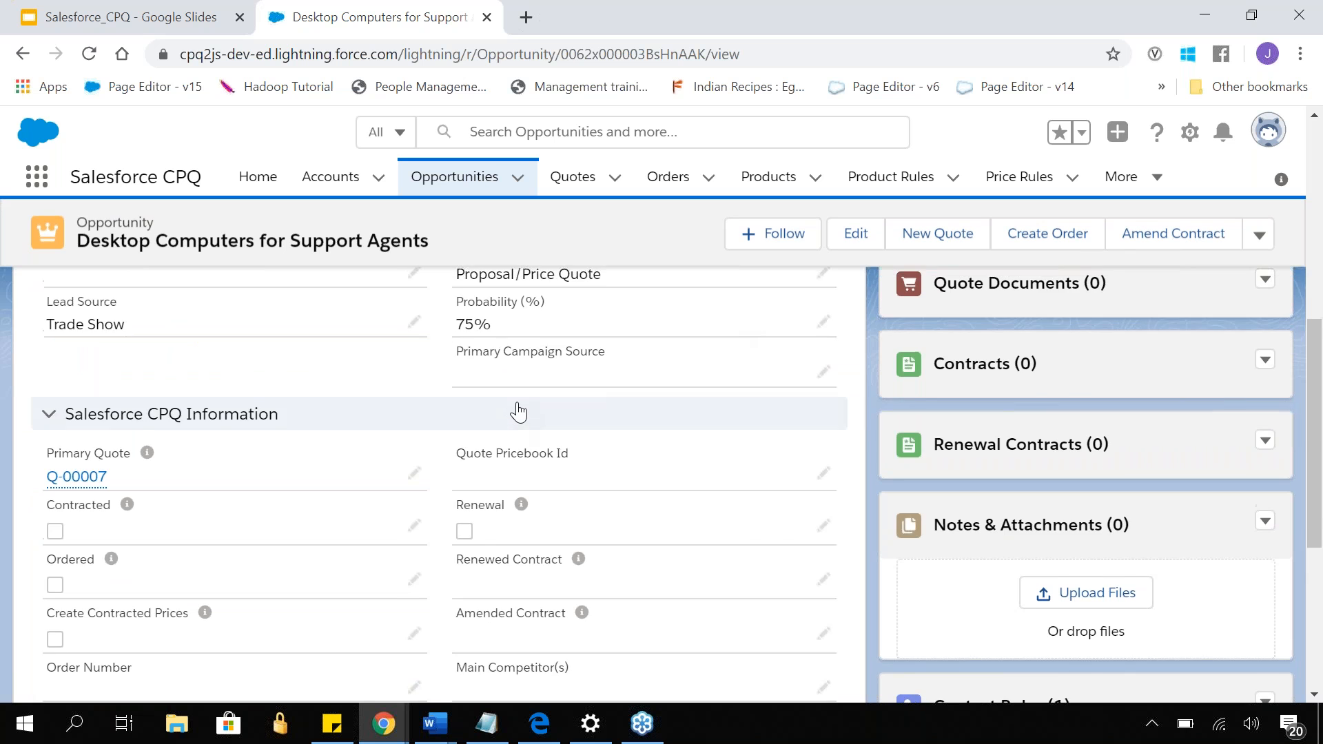
scroll(519, 415, up, 10)
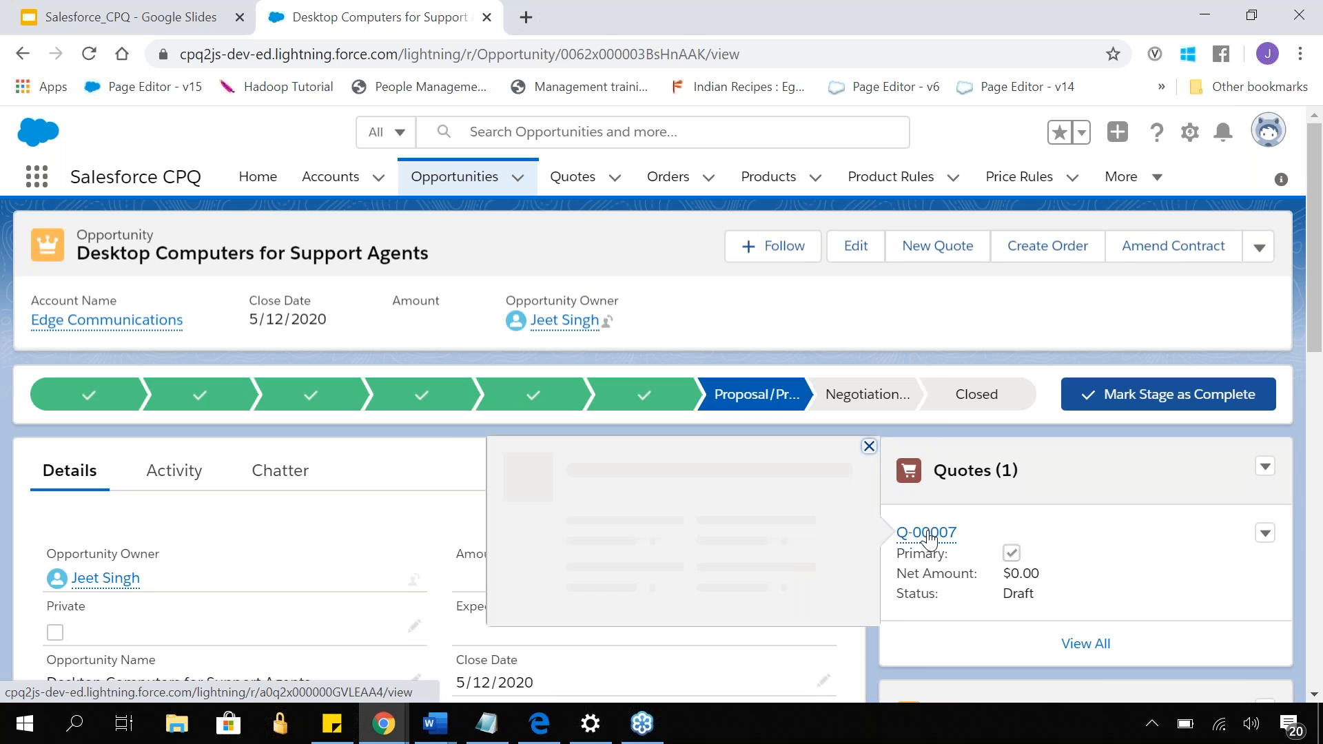
click(926, 532)
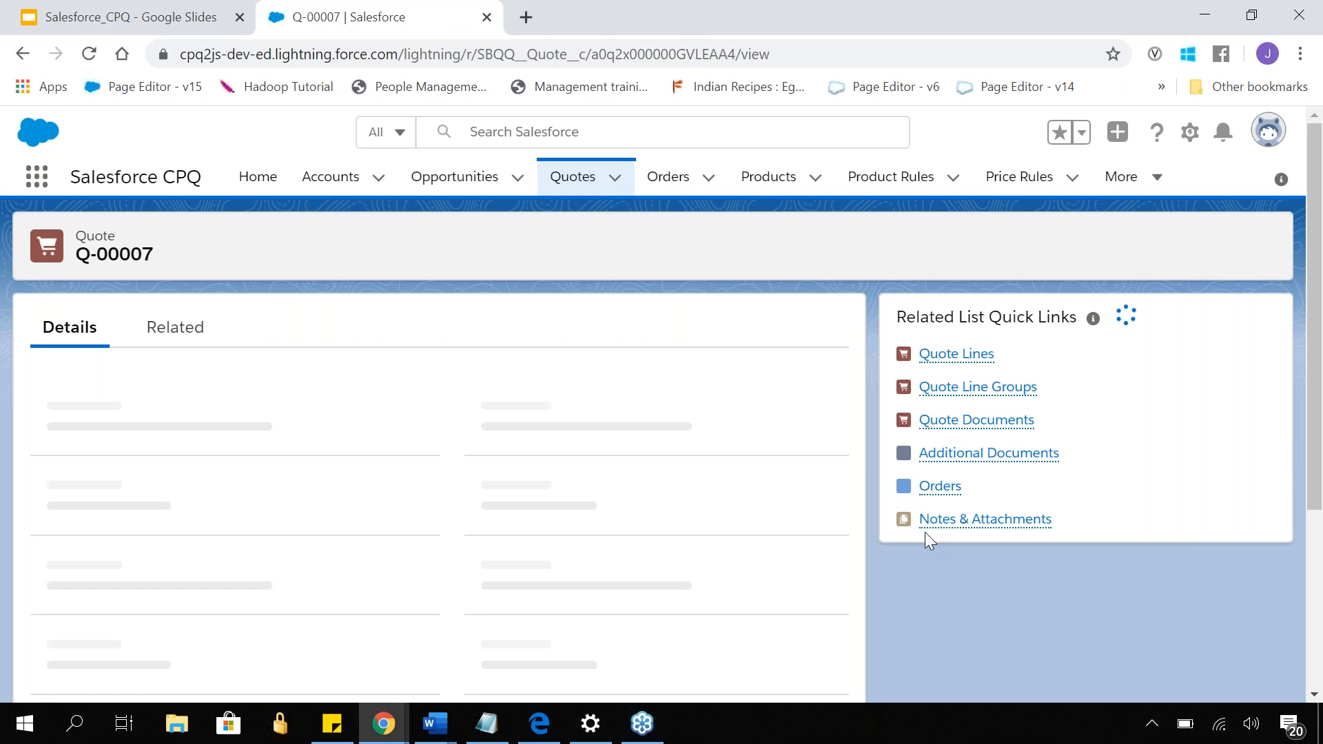
mouse_move(995, 538)
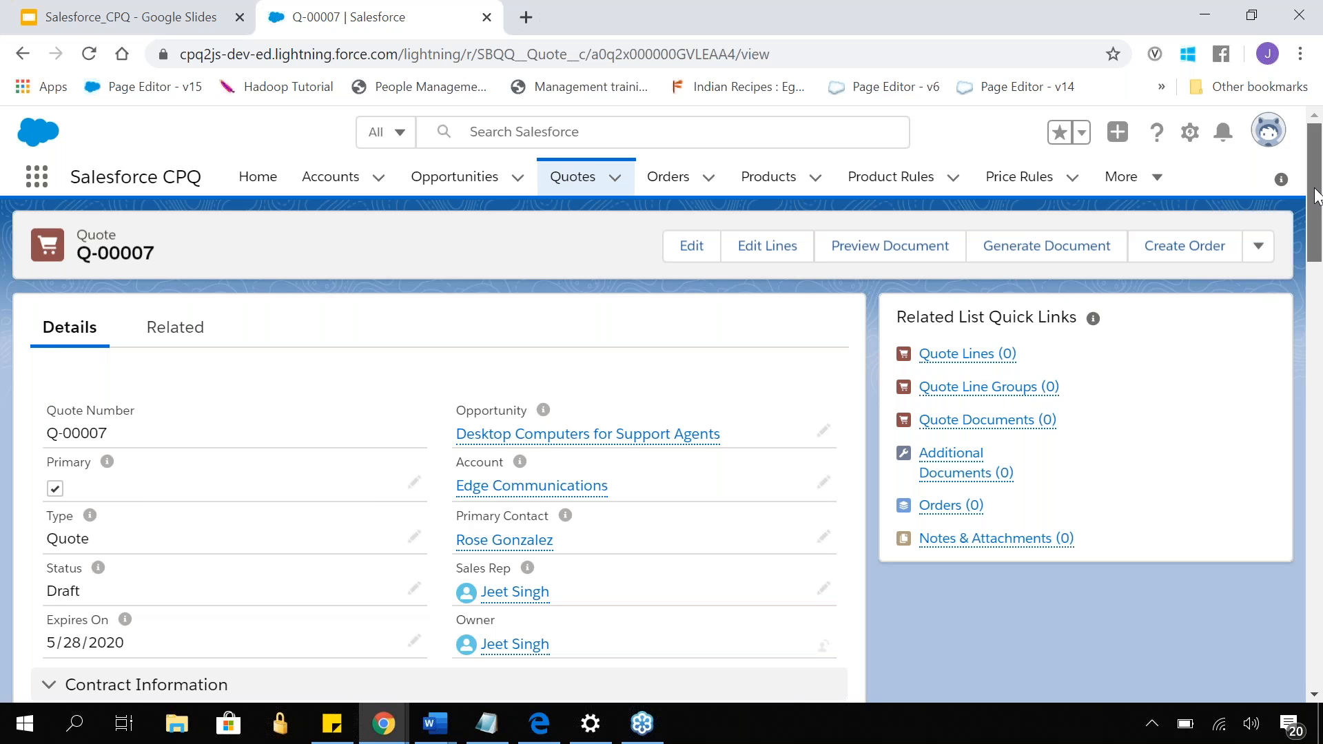
drag(1315, 190, 1316, 158)
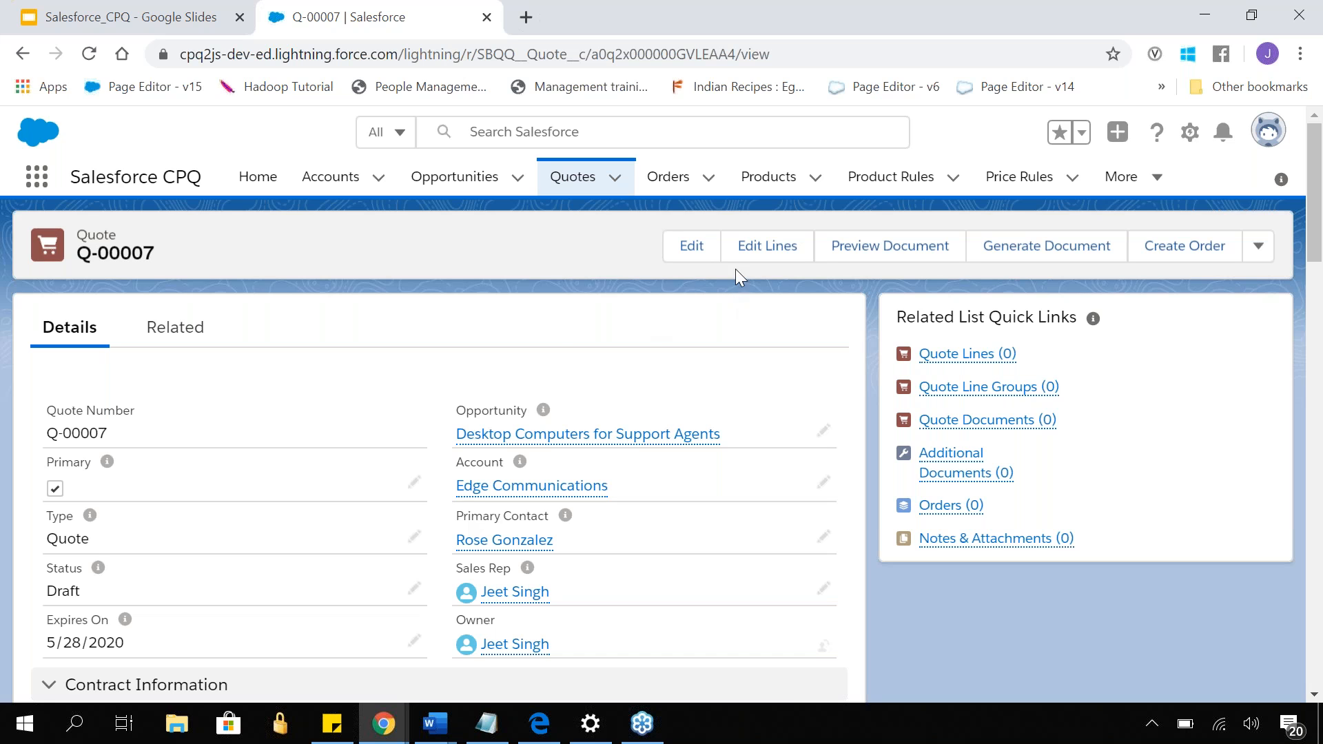
- Edit the quote's lines and add the 15" Laptop (LAPTOP15) from the product selection
click(772, 259)
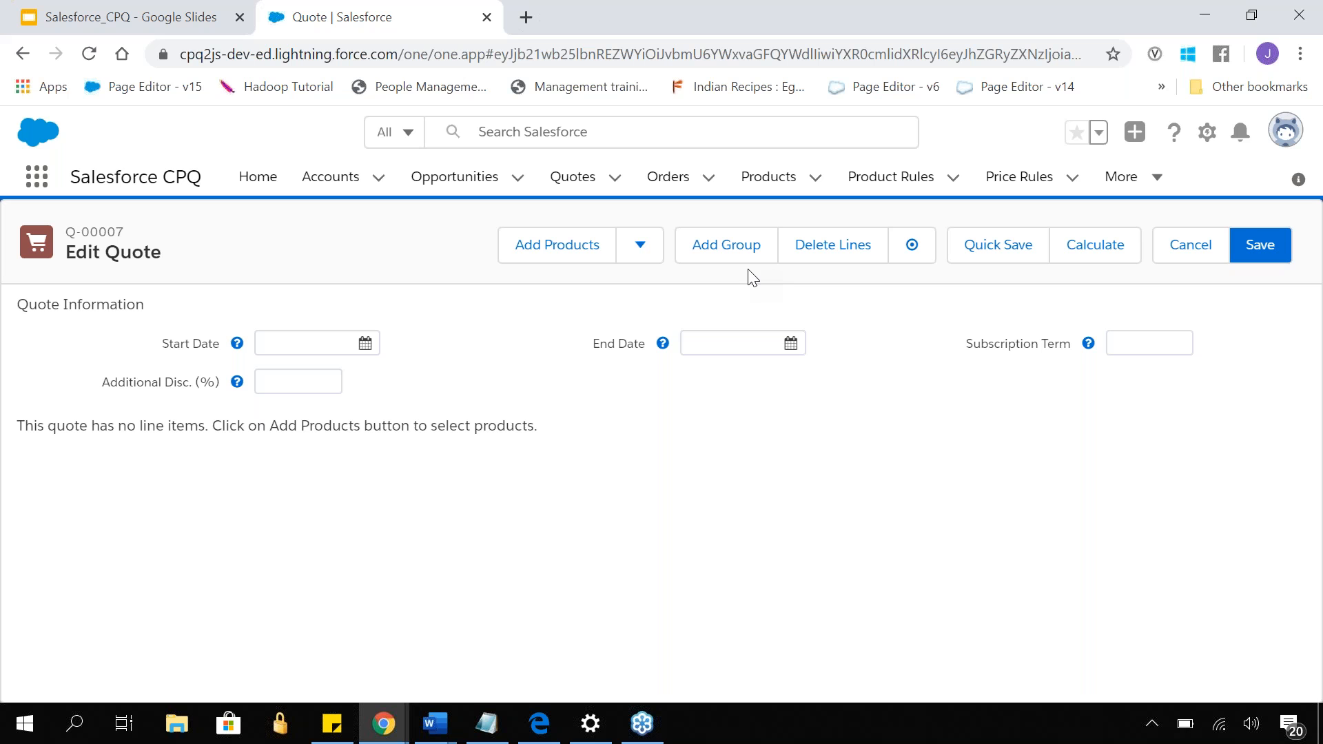
click(559, 261)
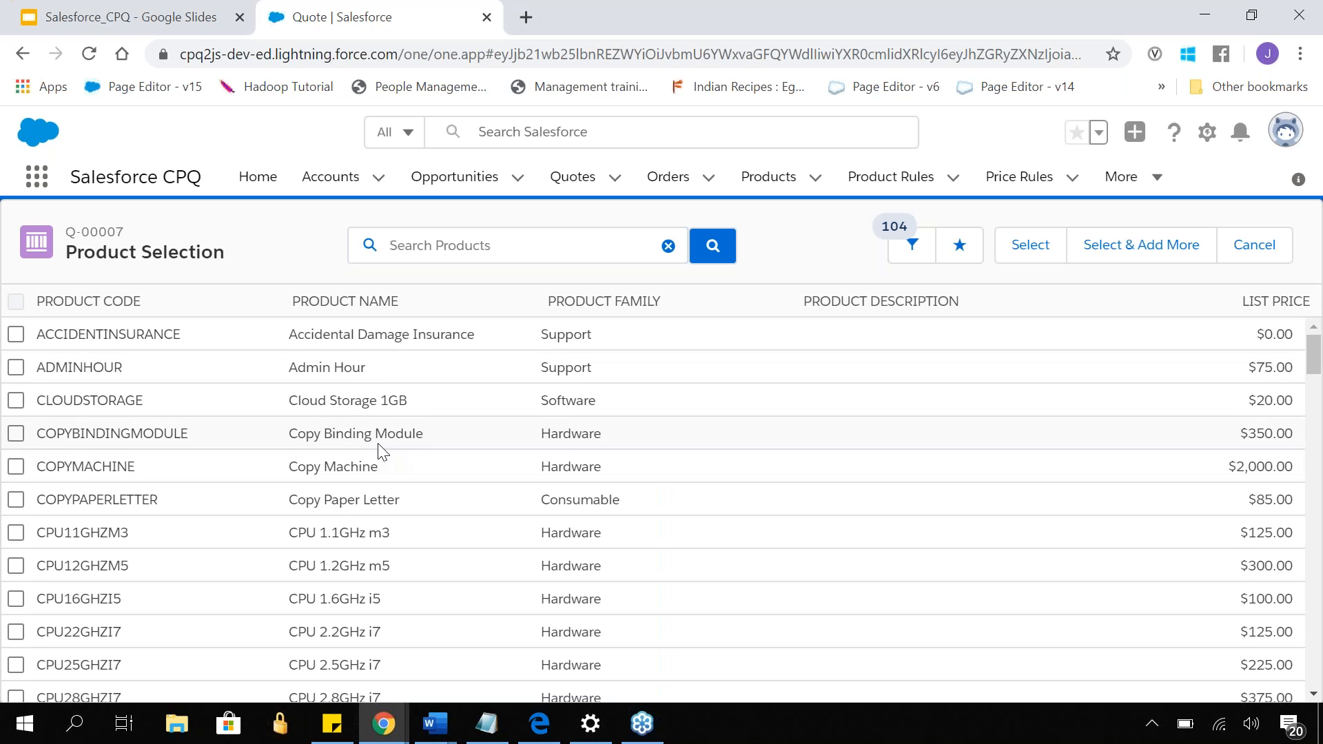
scroll(382, 452, down, 6)
scroll(381, 452, down, 15)
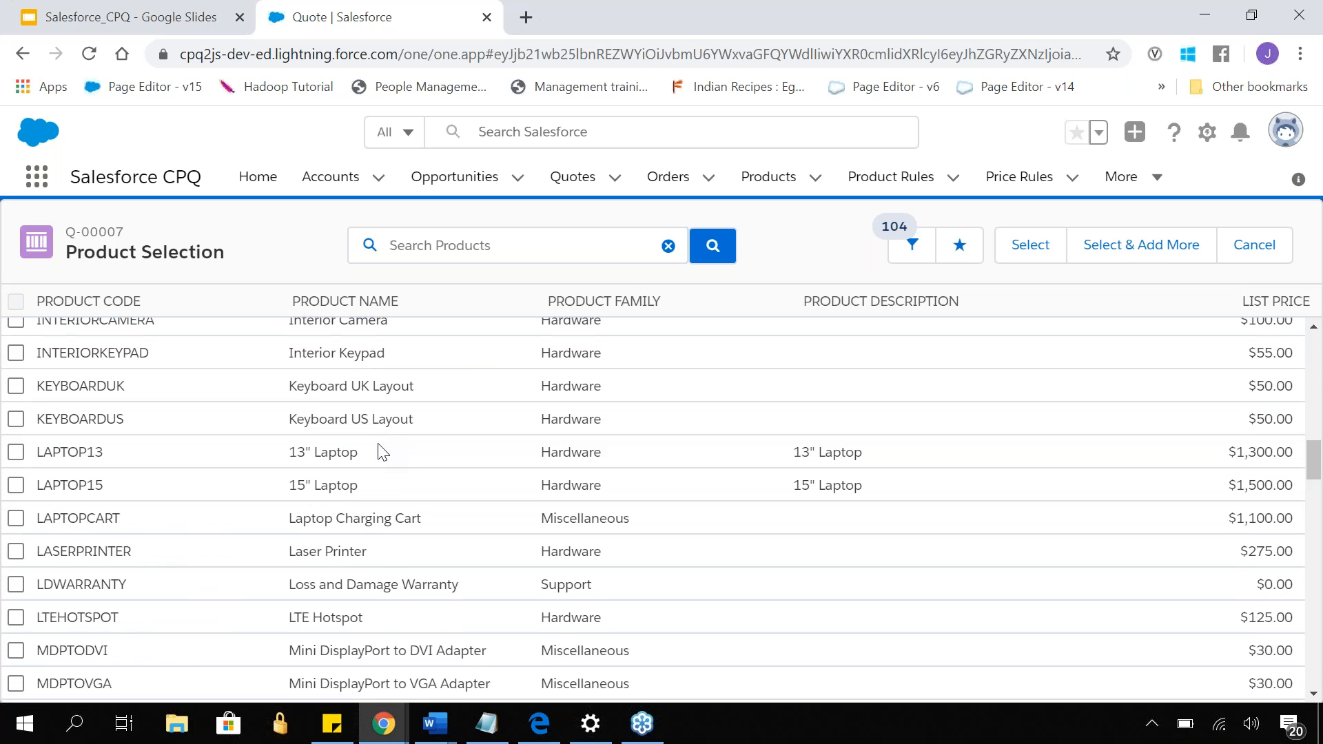
scroll(381, 452, down, 9)
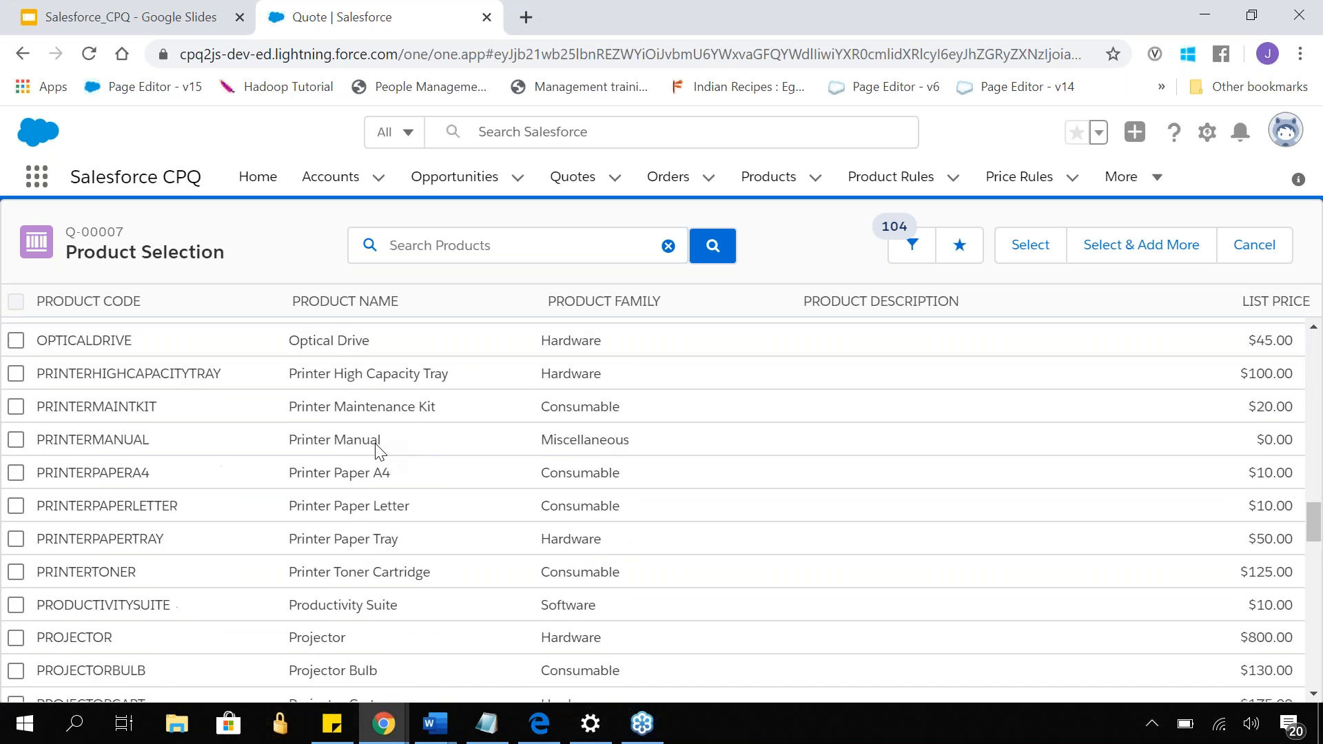
scroll(381, 452, down, 8)
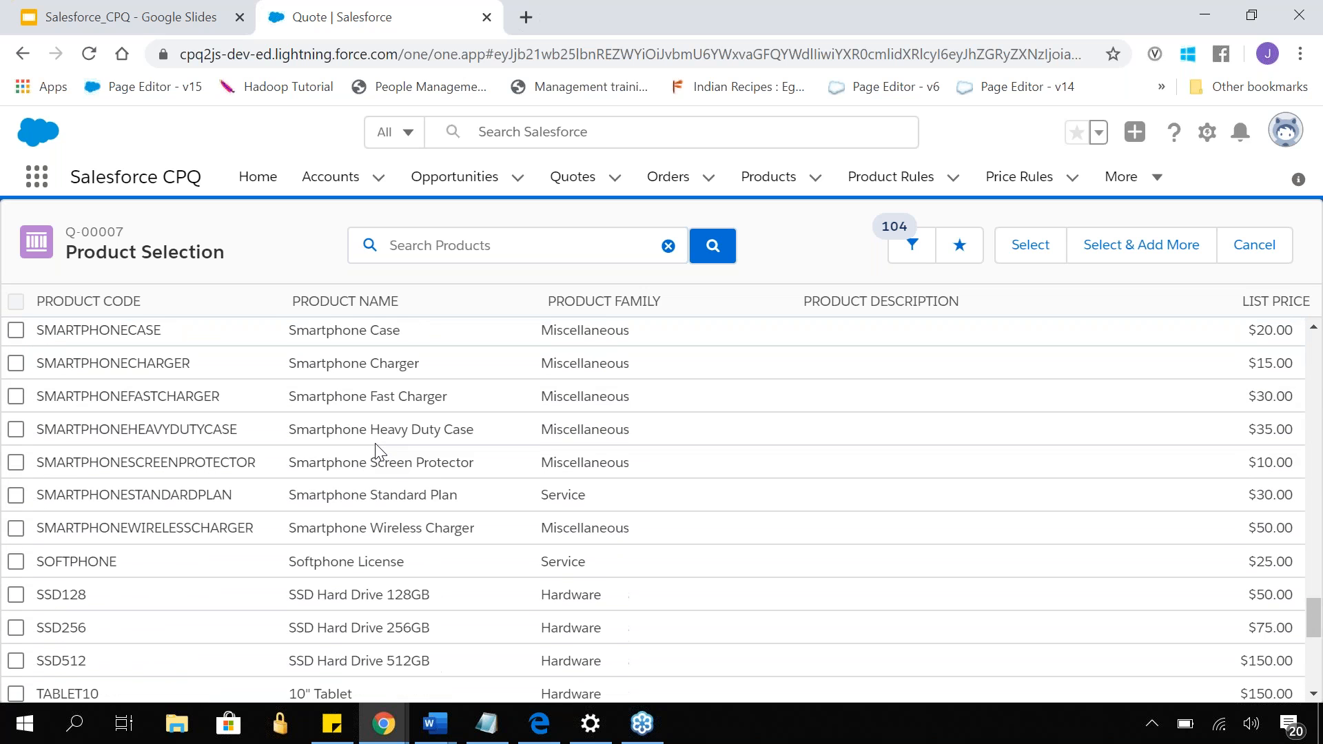
scroll(373, 437, up, 20)
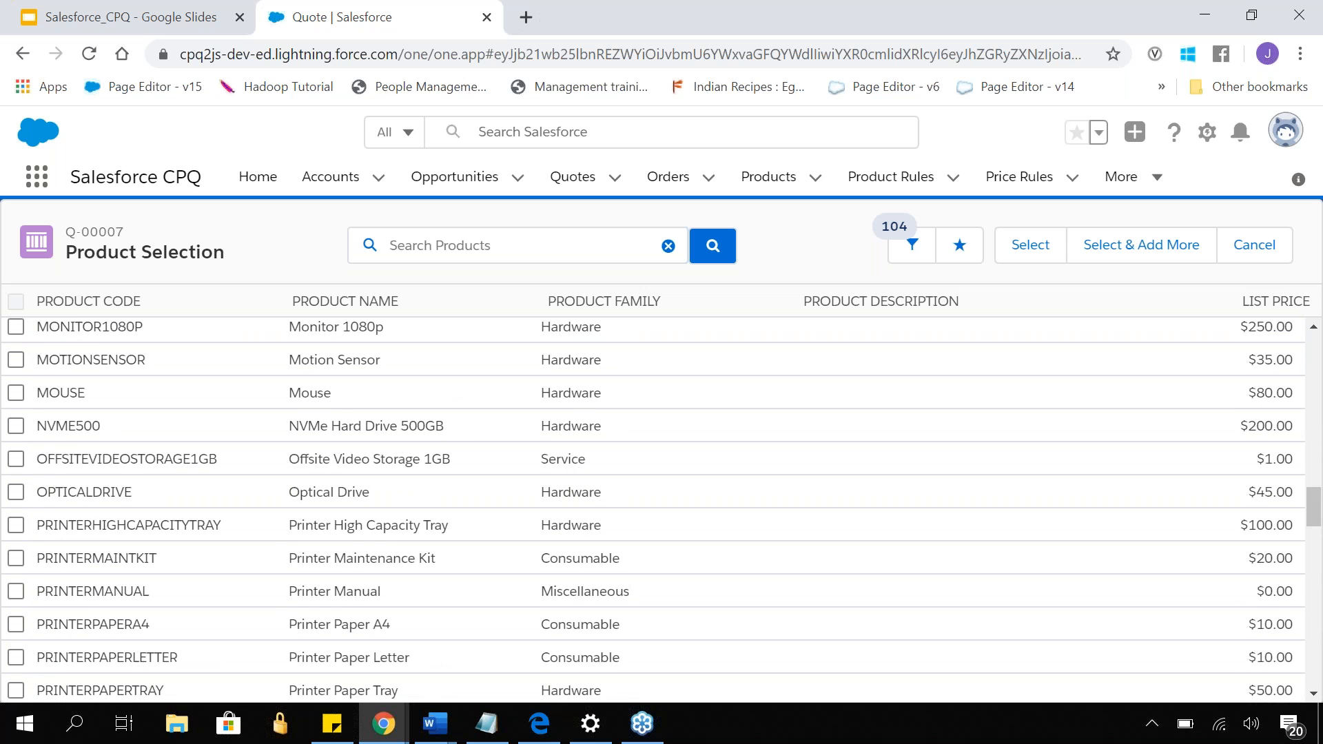
scroll(373, 436, down, 1)
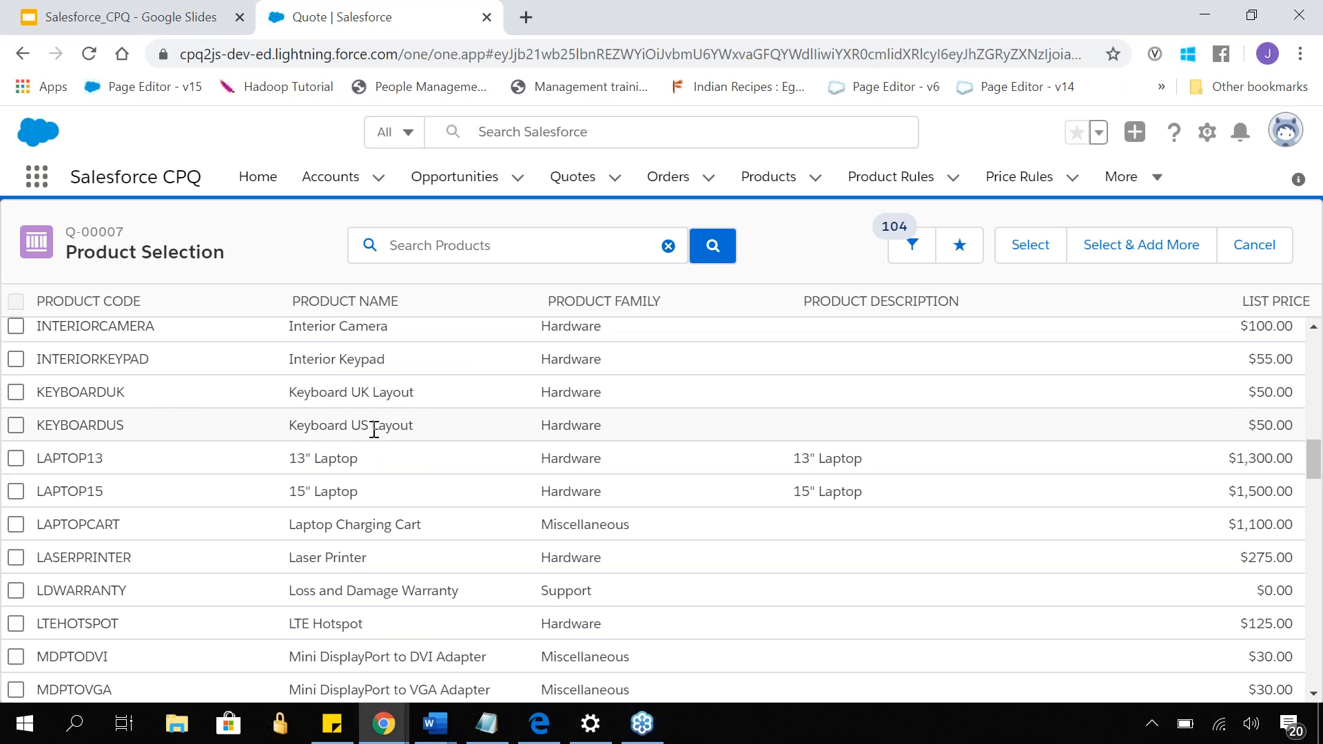
scroll(373, 428, up, 5)
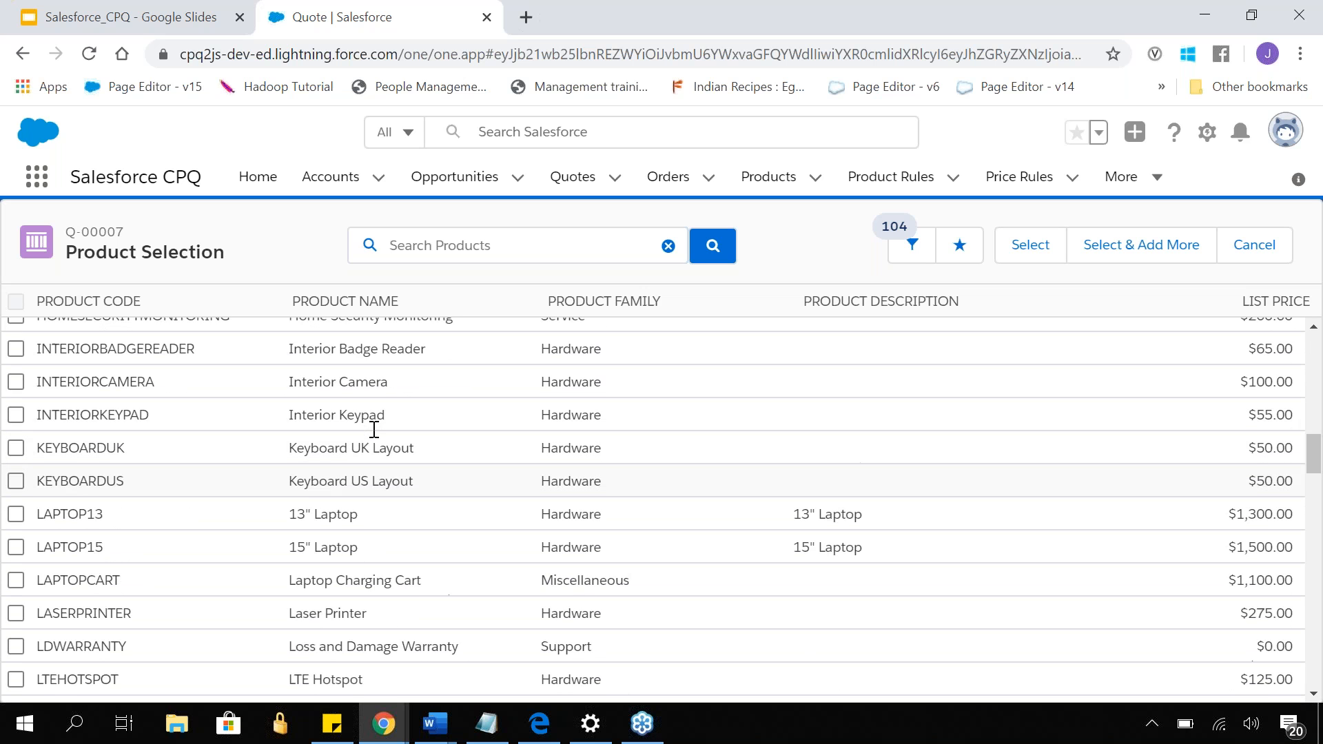
scroll(372, 427, down, 5)
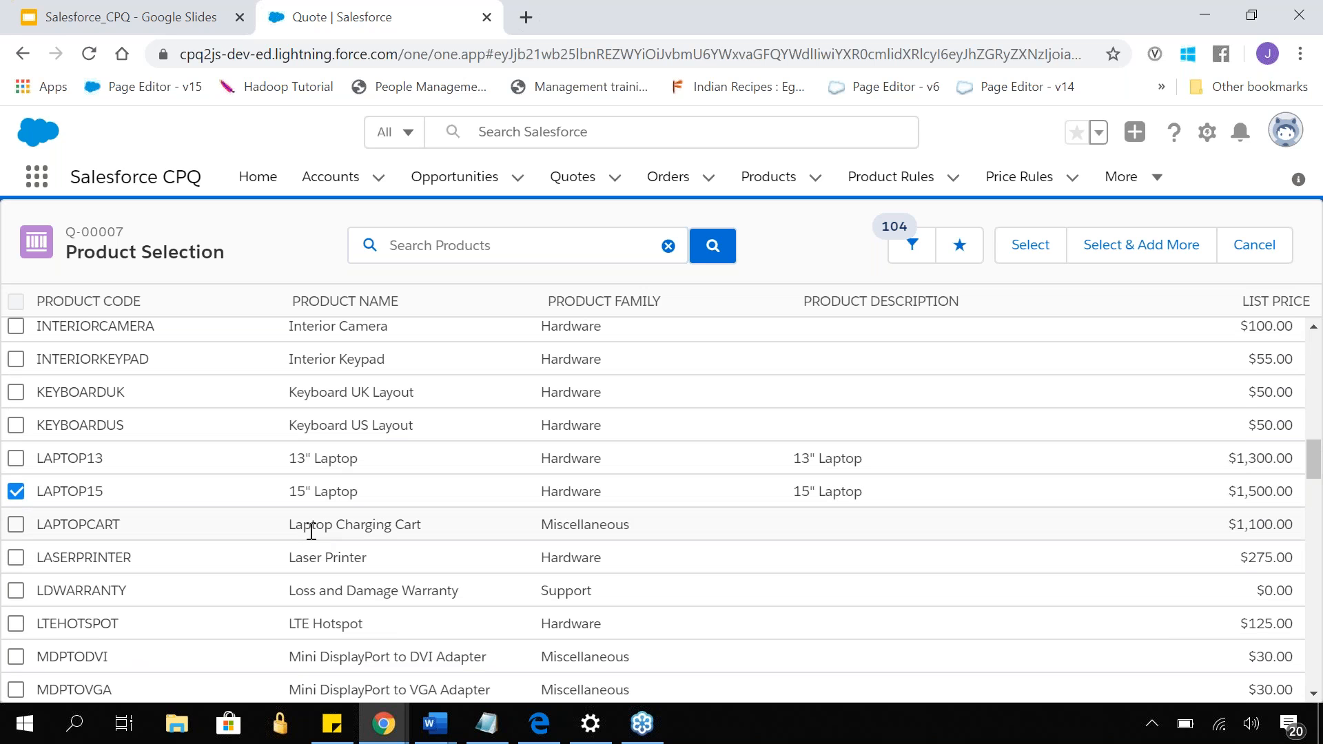
click(1024, 254)
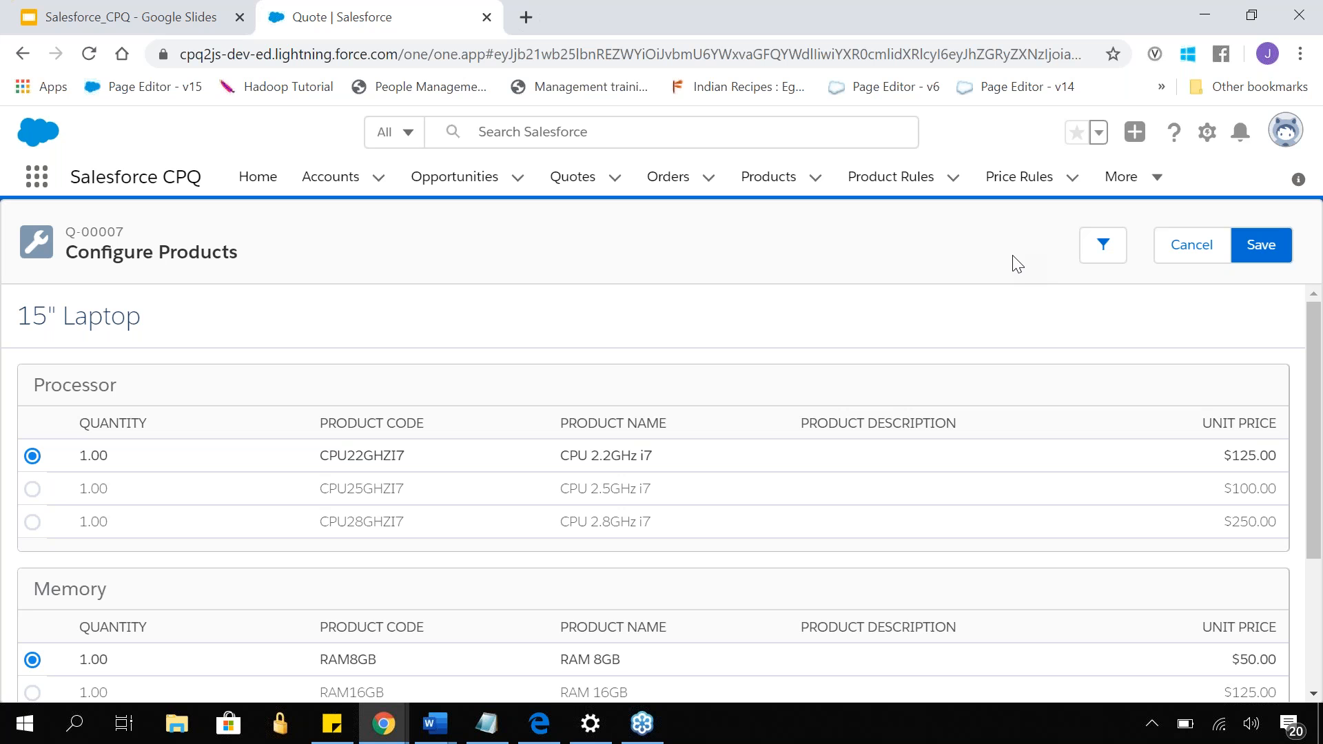
- Examine the 15" Laptop bundle's configurable options, including processor, memory and storage
triple_click(112, 329)
drag(112, 330, 124, 296)
click(149, 324)
scroll(172, 327, down, 2)
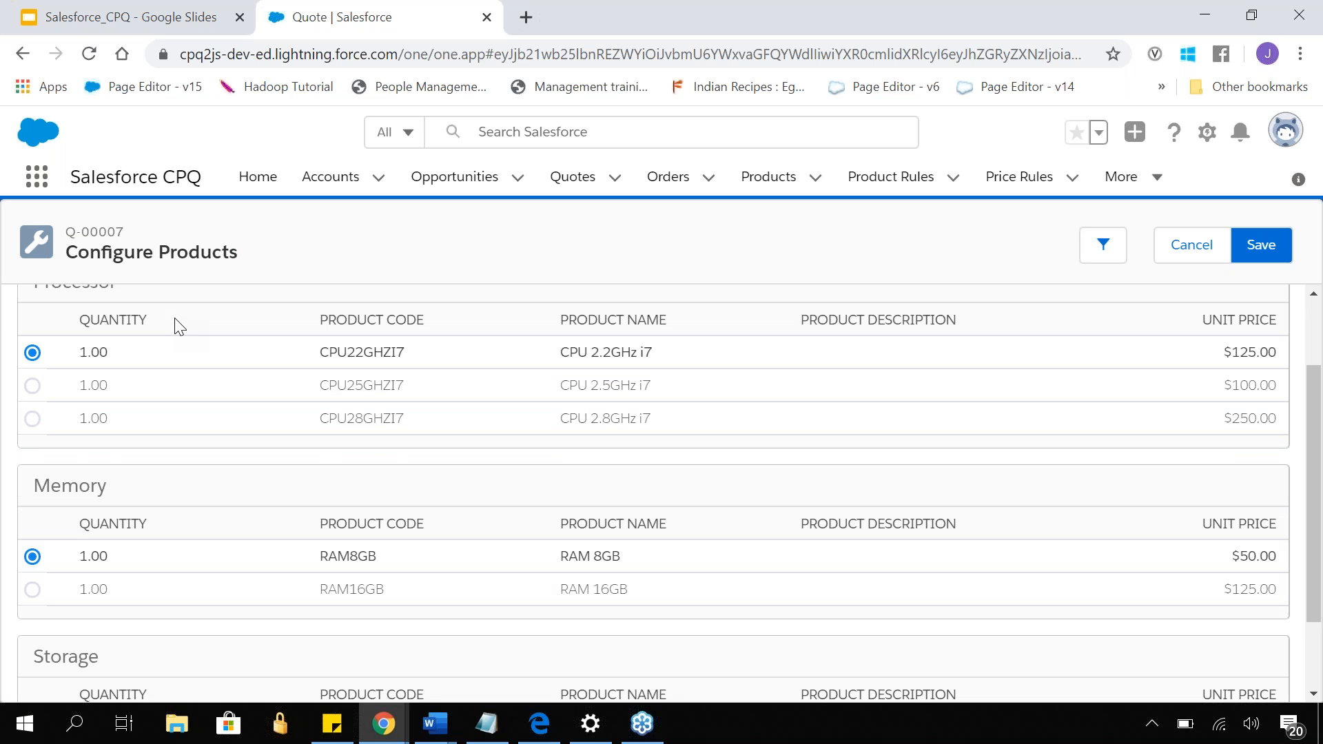
scroll(180, 322, up, 2)
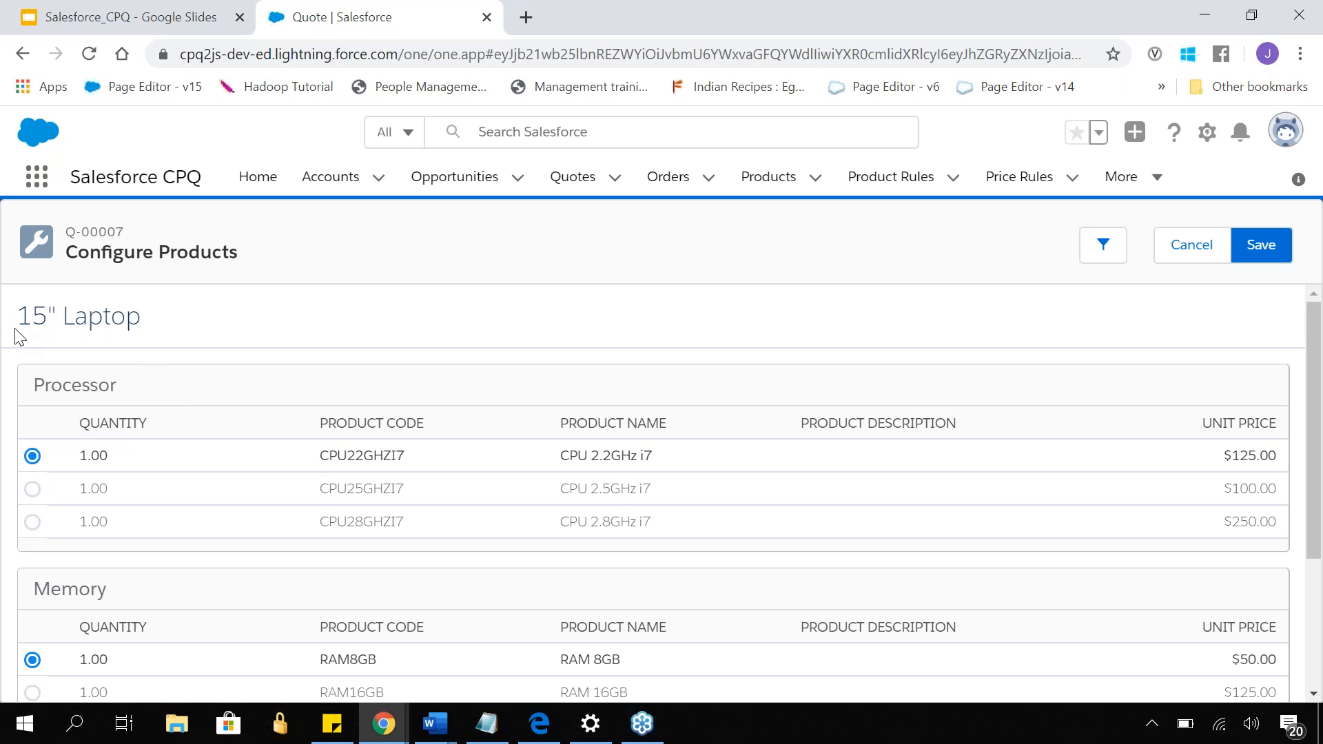
drag(20, 324, 137, 329)
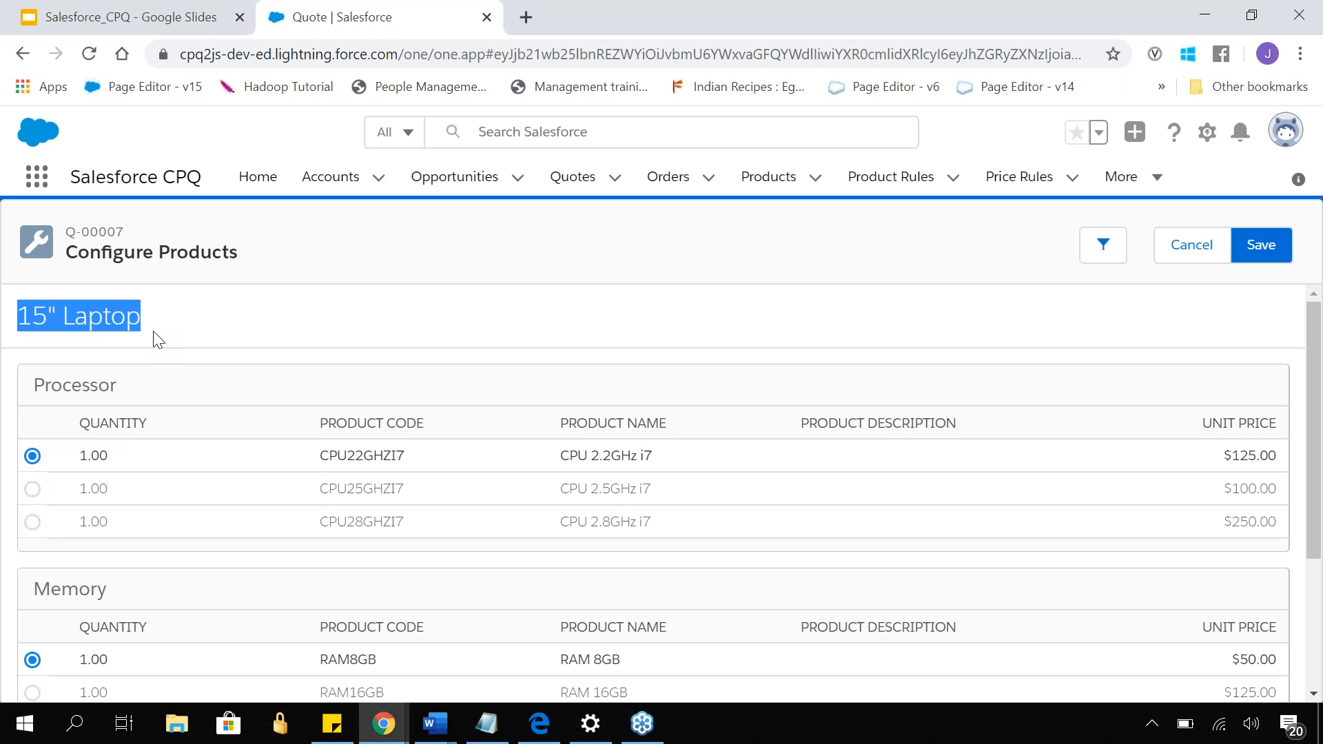
click(145, 387)
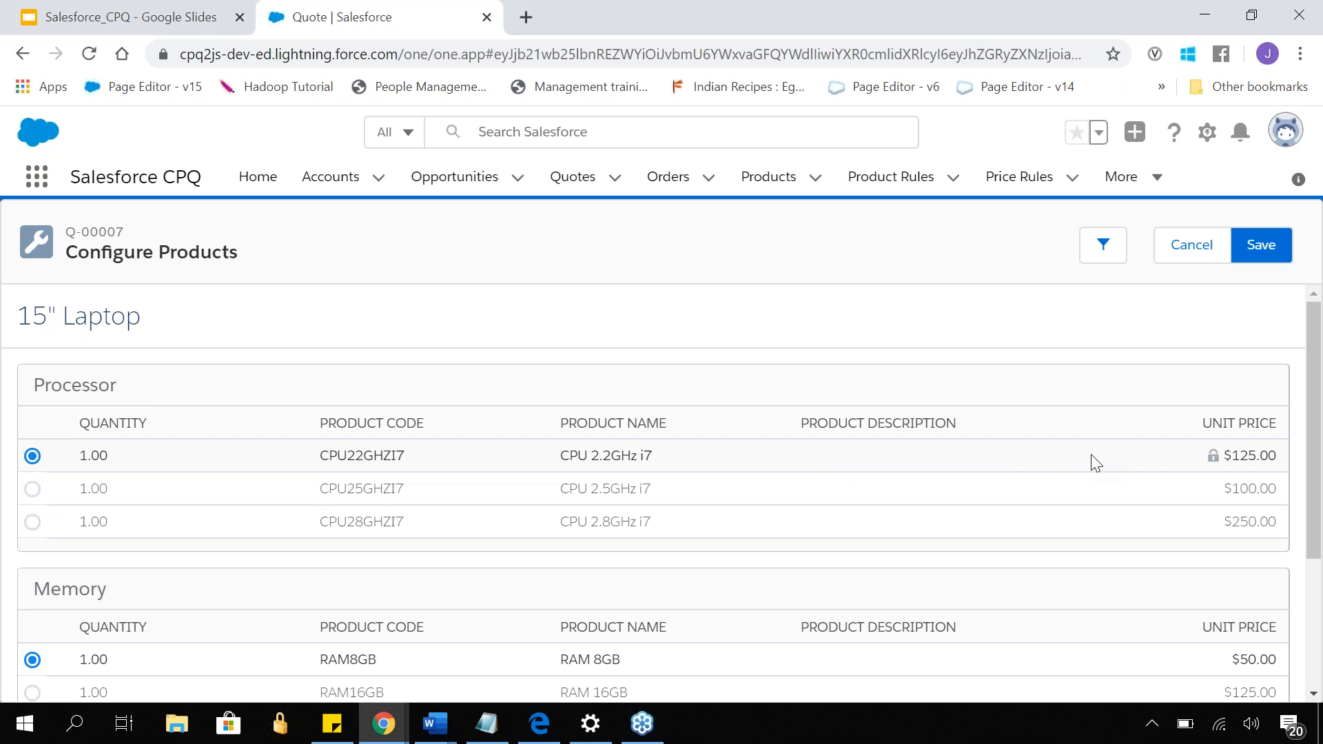
- Try the CPU 2.5GHz i7 and CPU 2.8GHz i7 processor options for the 15" Laptop
click(33, 490)
click(33, 522)
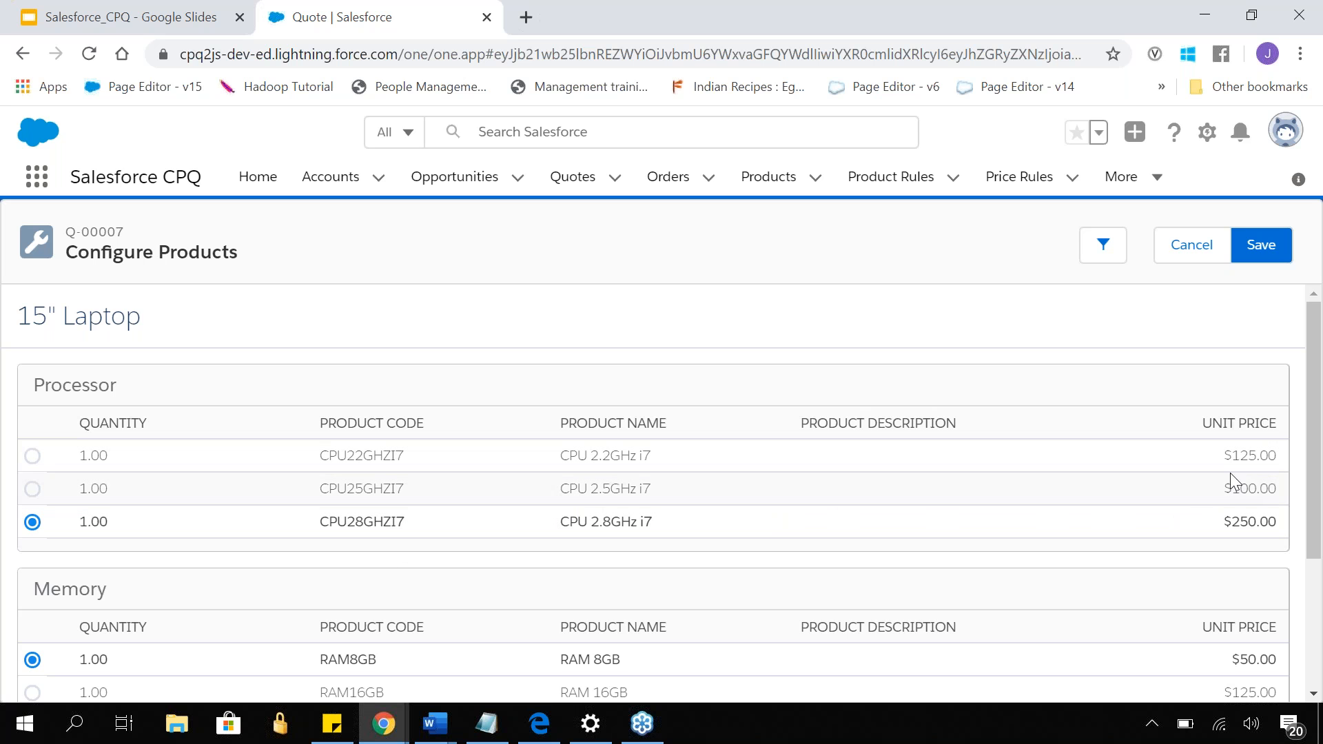
scroll(706, 379, down, 3)
scroll(702, 400, up, 3)
click(32, 489)
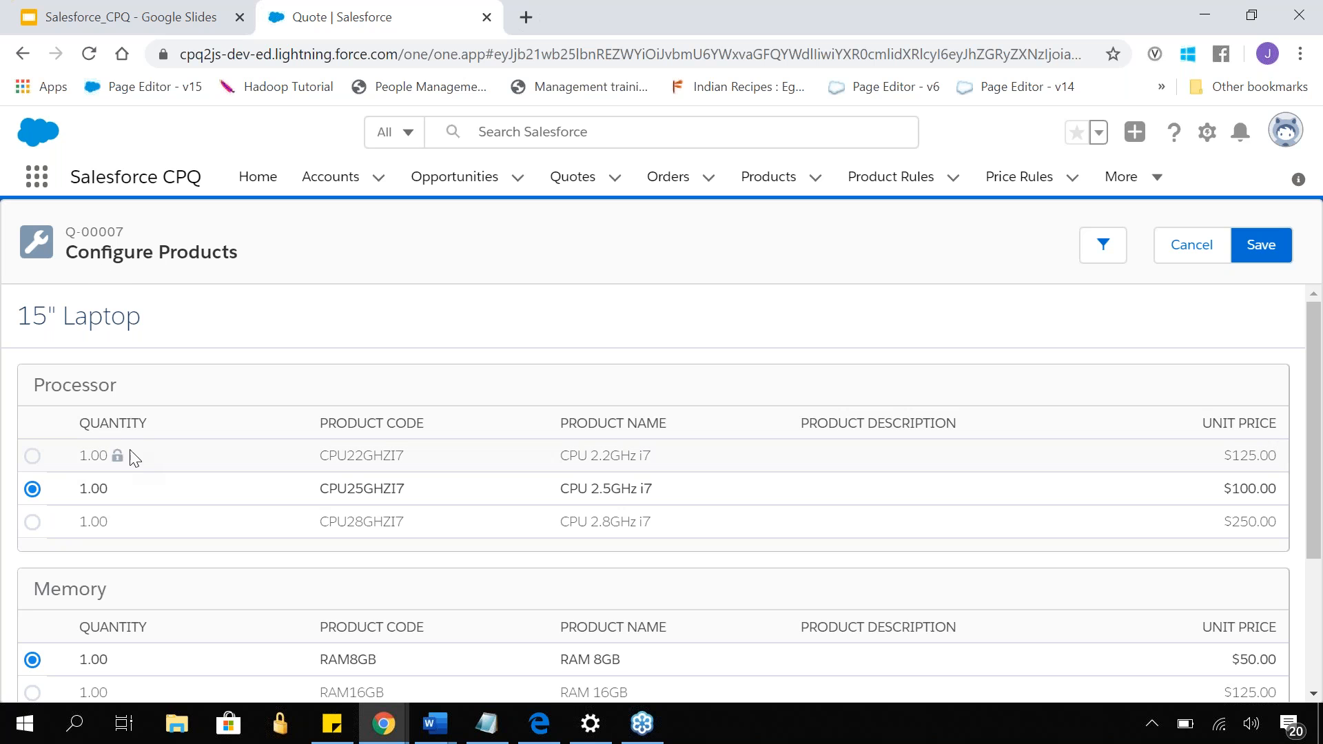
drag(19, 320, 159, 348)
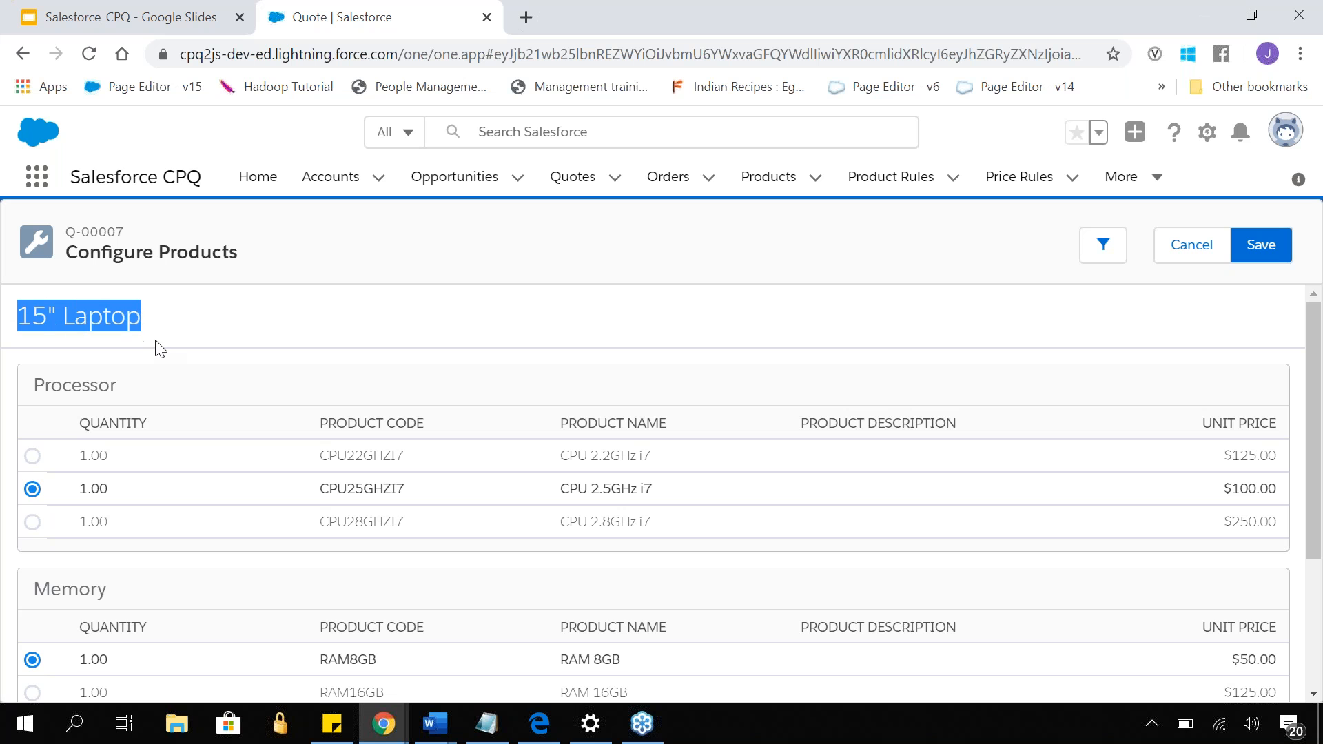
- Choose CPU 2.8GHz i7 as the laptop's processor
scroll(162, 348, down, 2)
scroll(163, 348, up, 2)
click(31, 544)
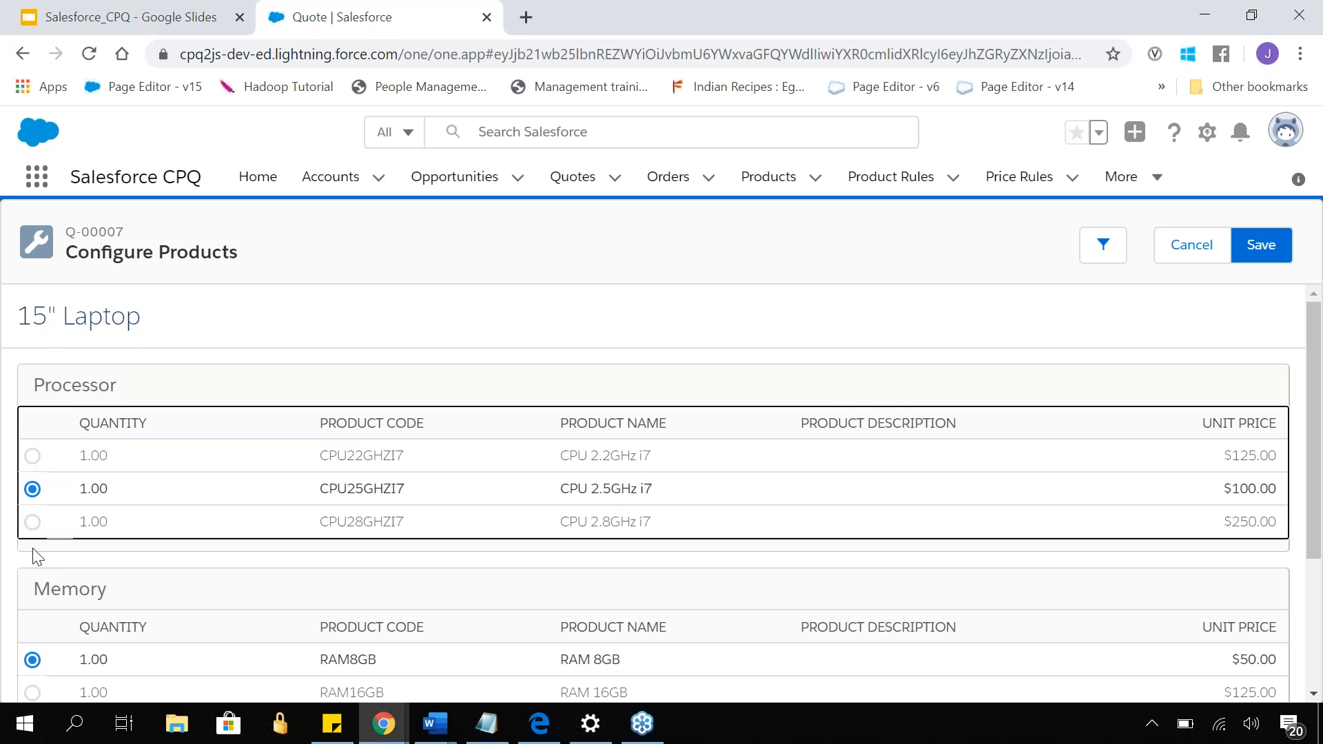
key(Down)
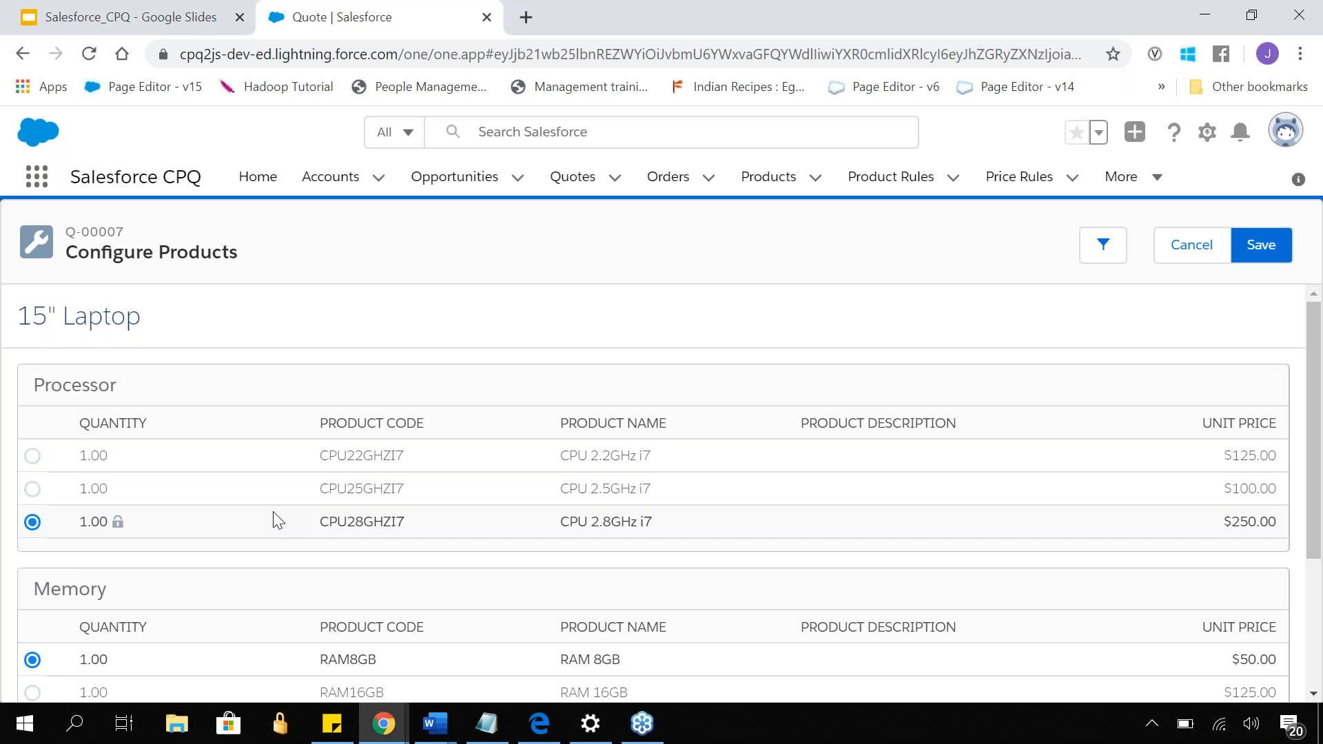
- Choose RAM 16GB as the laptop's memory and SSD Hard Drive 512GB as its storage
scroll(269, 513, down, 3)
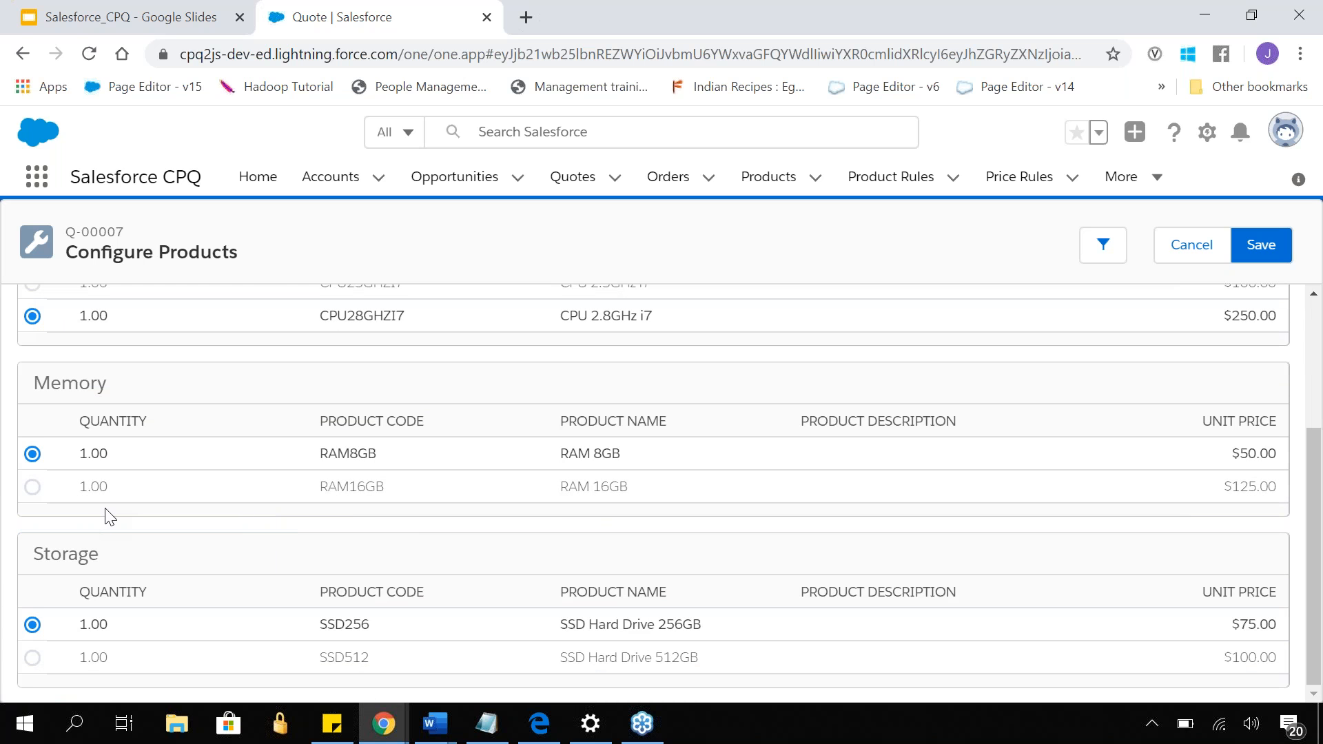
click(34, 487)
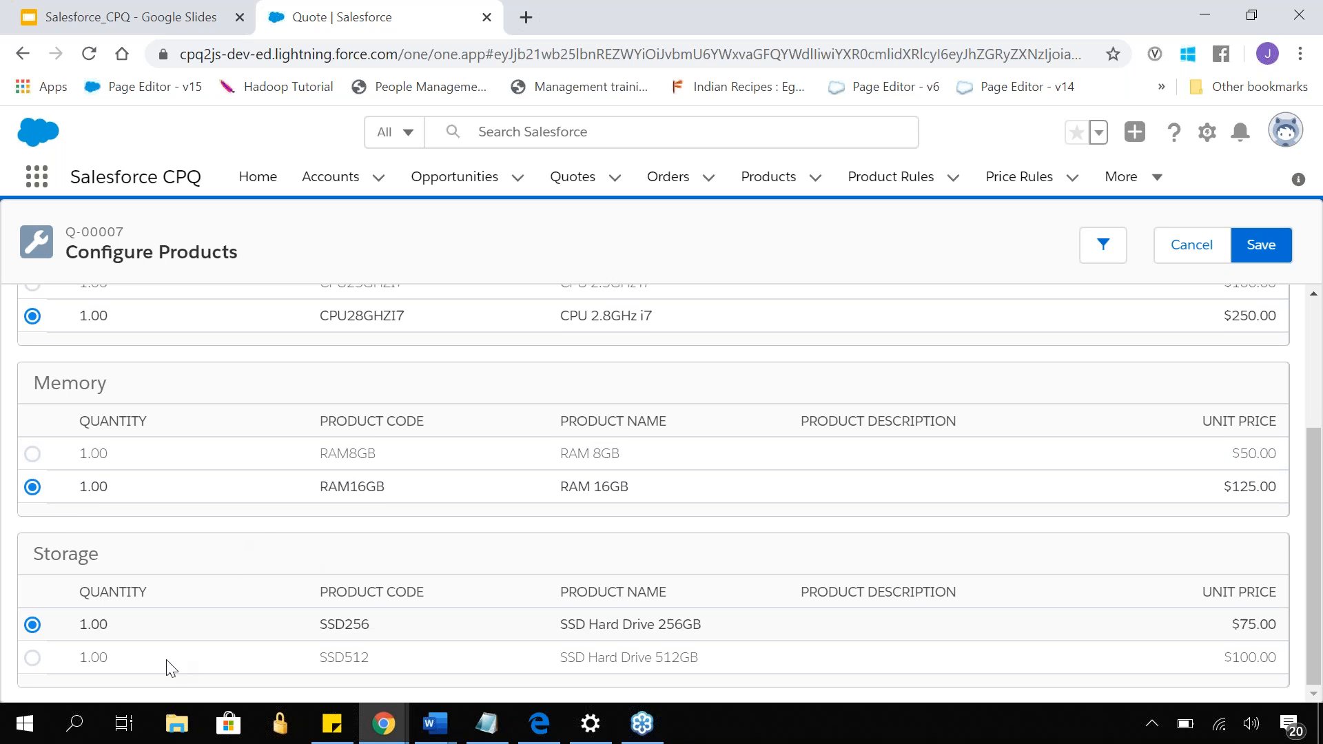
click(33, 658)
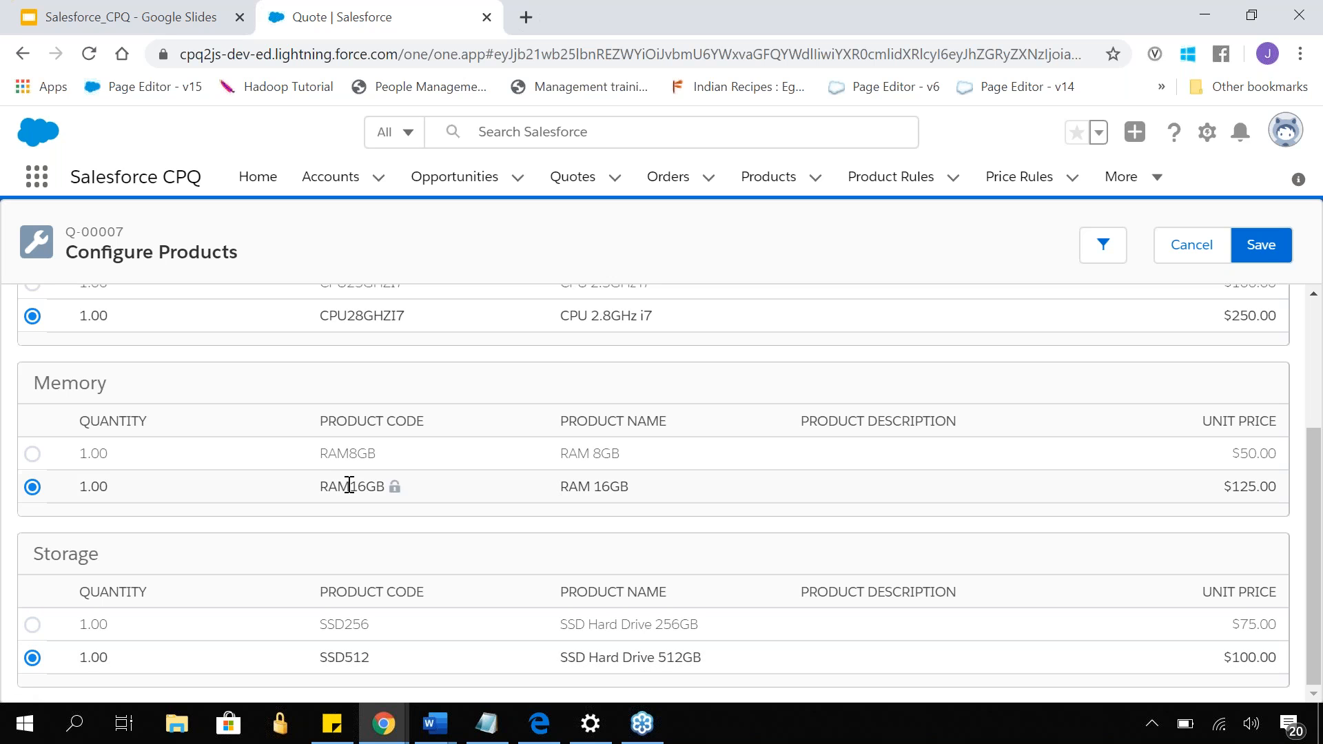
scroll(349, 481, up, 3)
scroll(85, 422, down, 2)
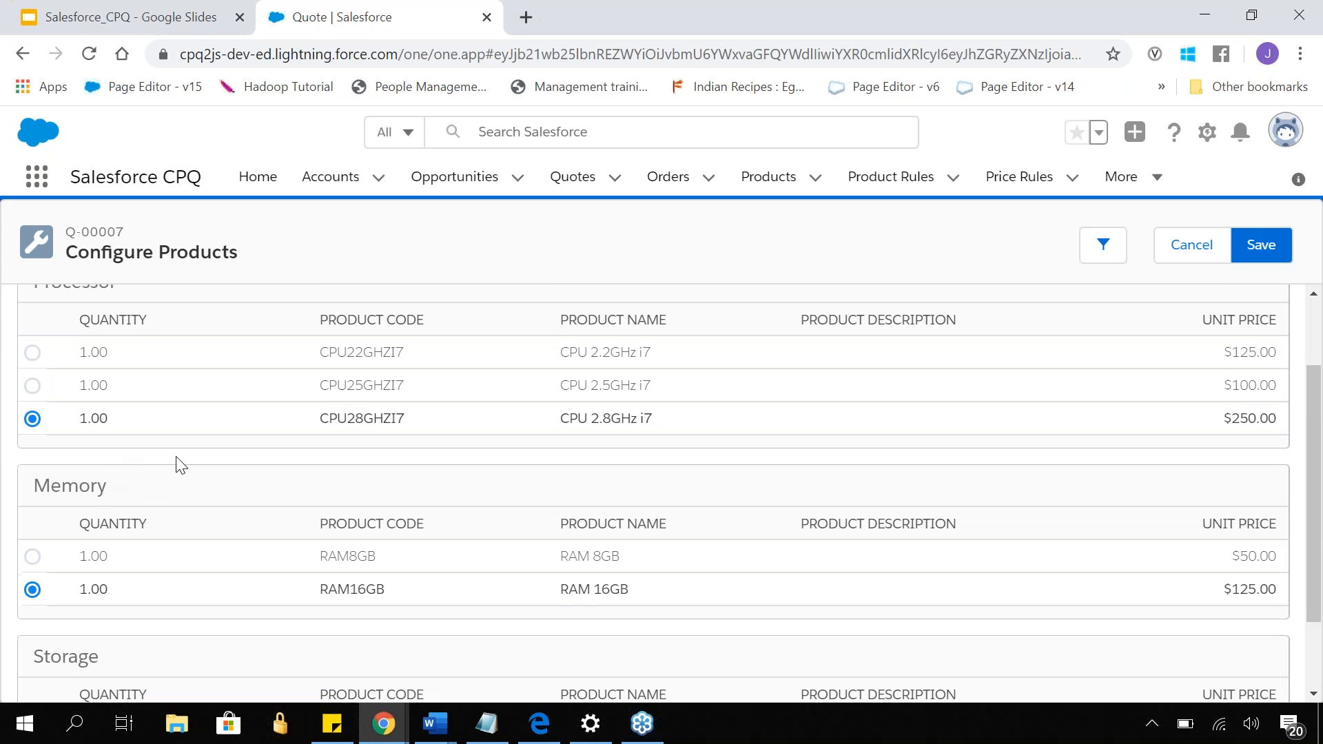
- Review the 15" Laptop's selected options, save the bundle configuration to the quote and check the subtotal
scroll(180, 464, up, 2)
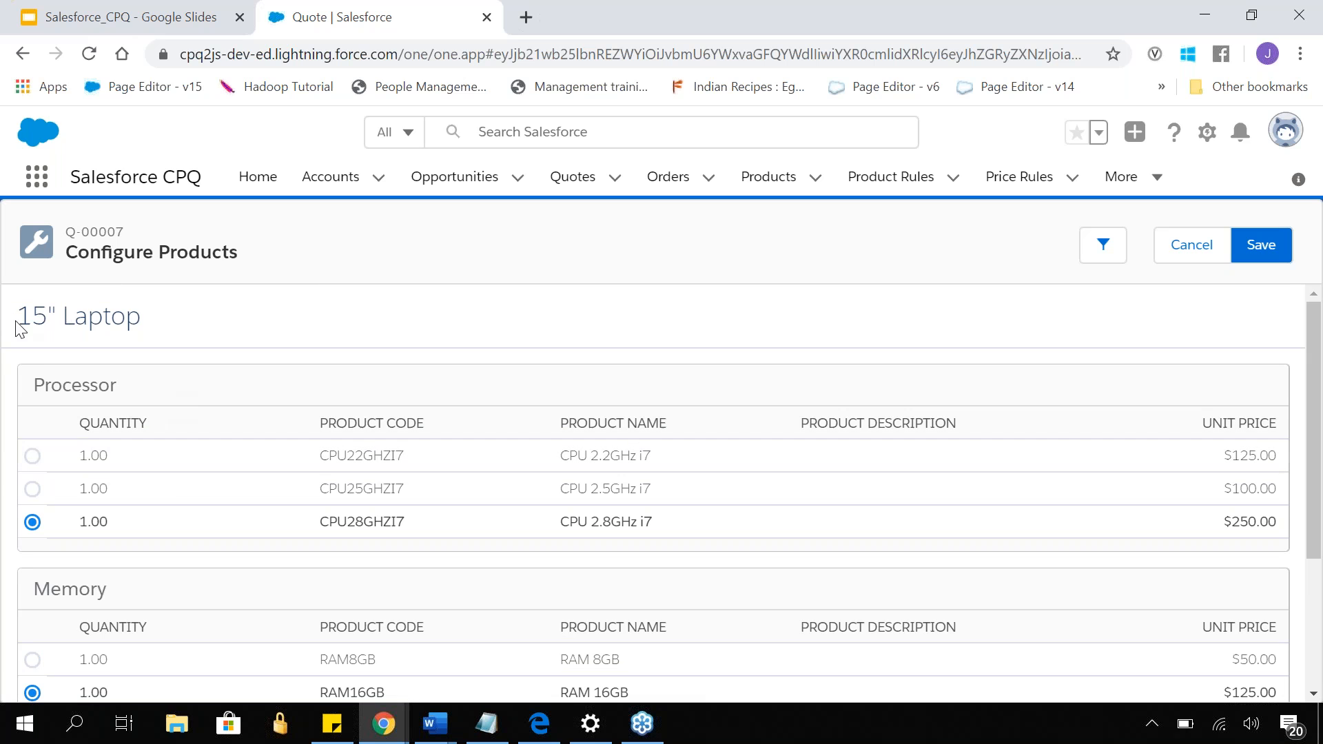
drag(18, 319, 178, 332)
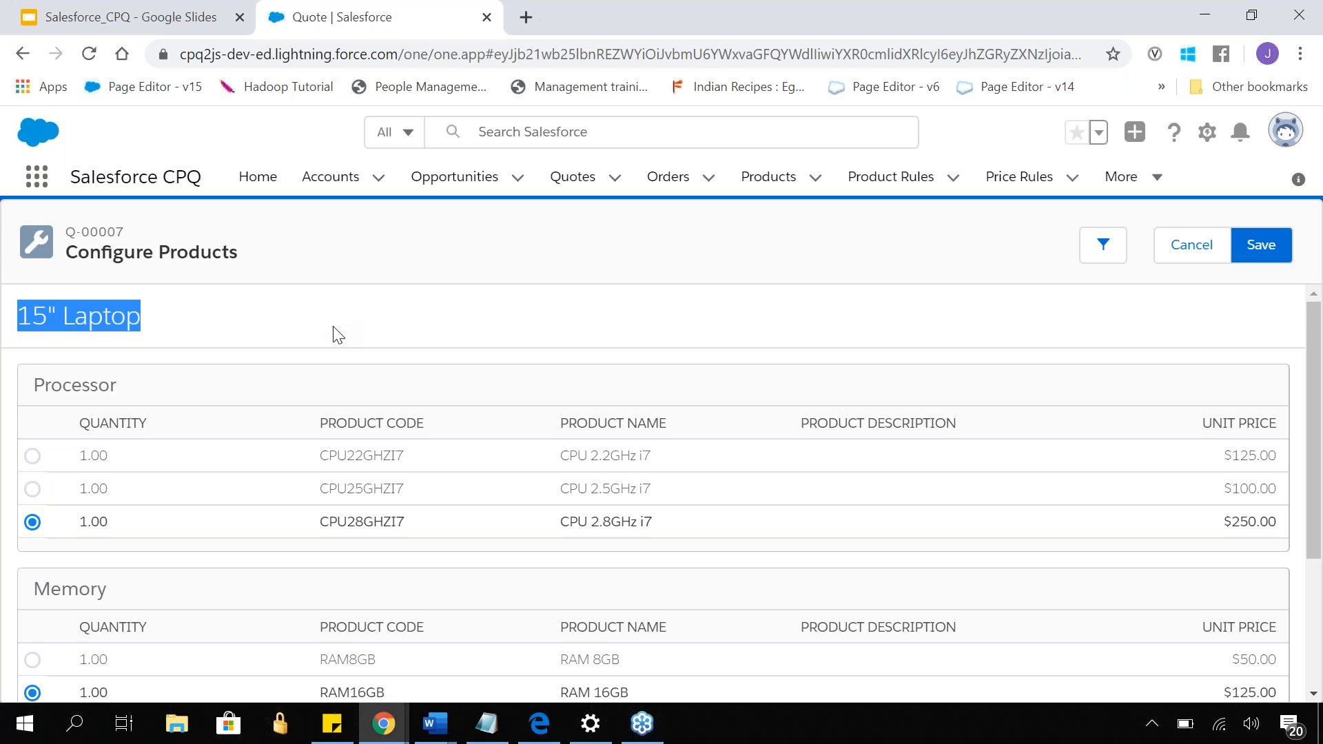
scroll(333, 334, down, 3)
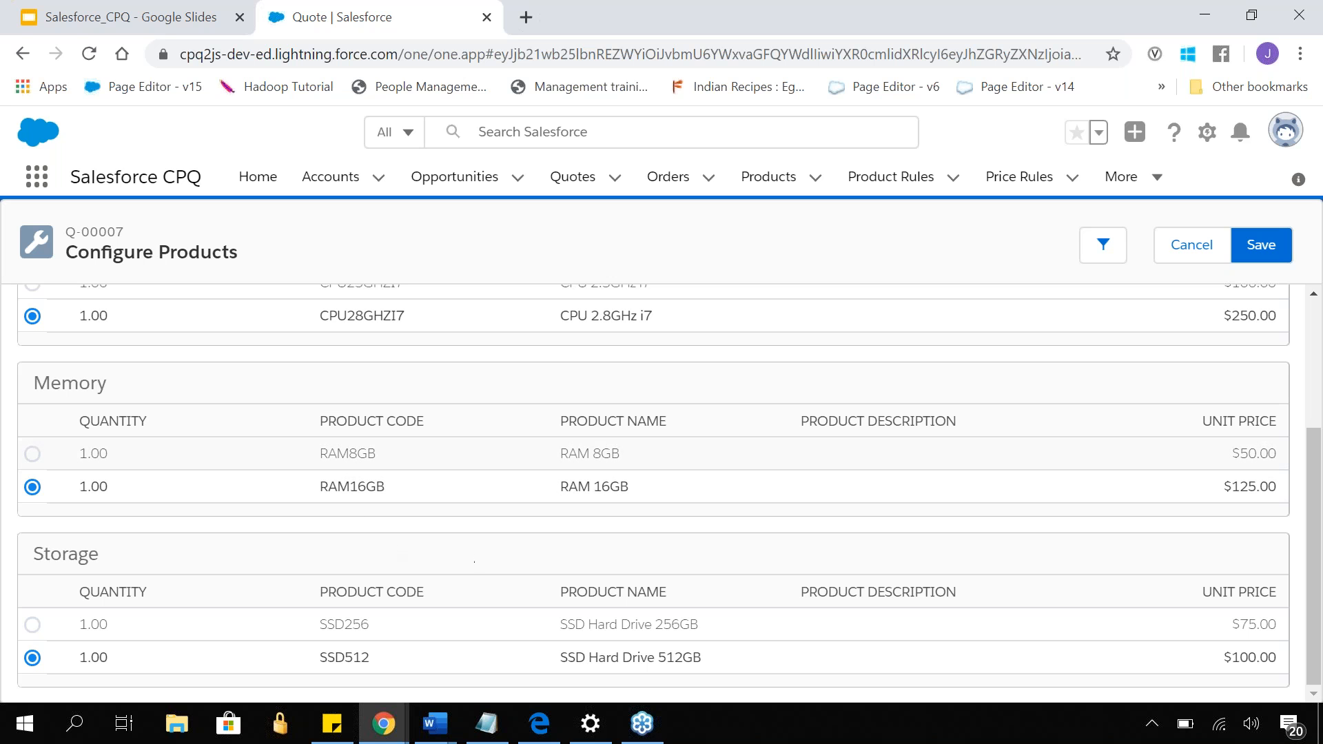
scroll(564, 363, up, 3)
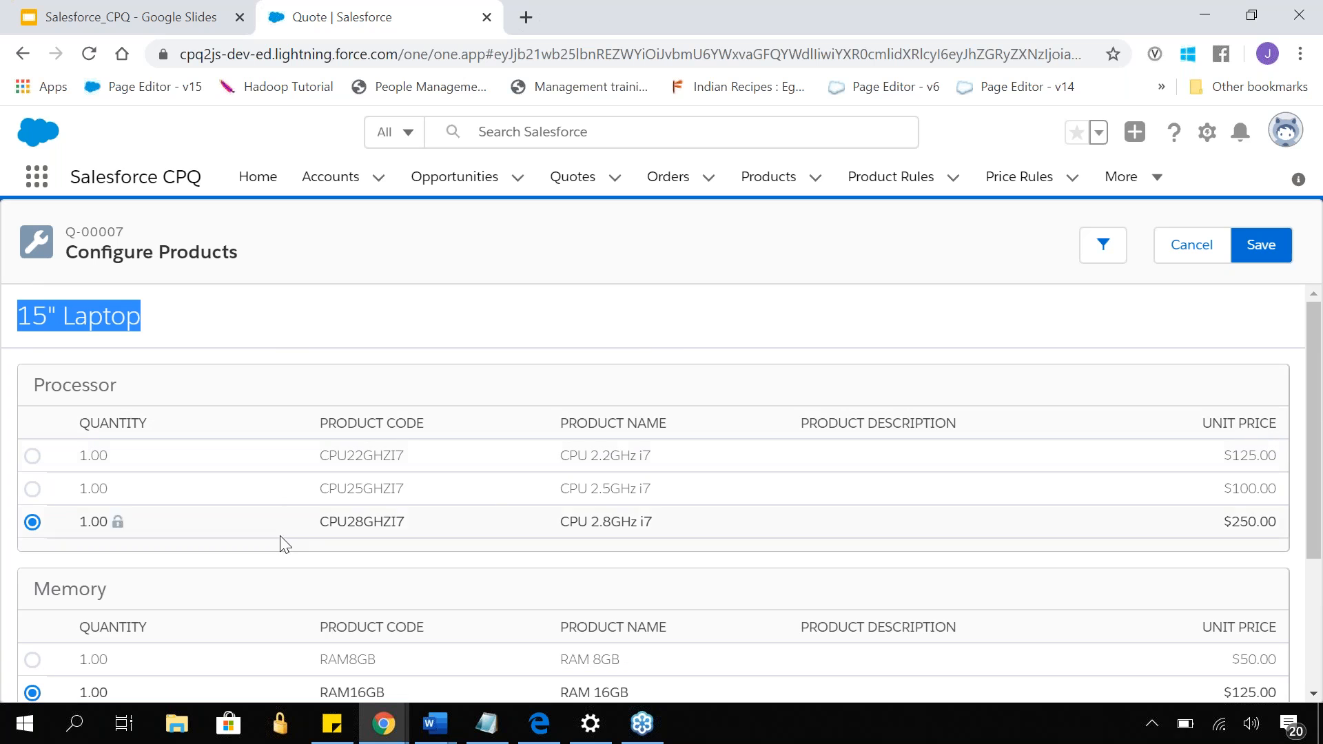
click(651, 331)
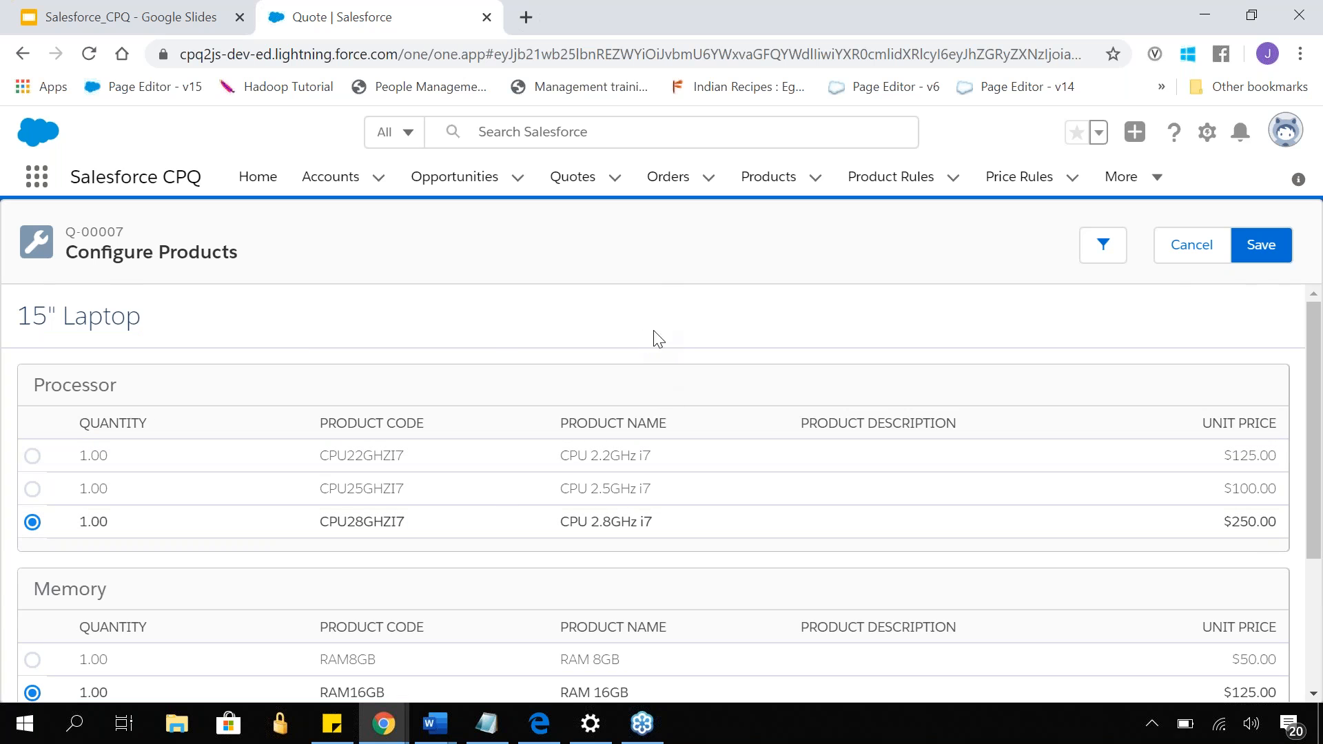
click(1245, 260)
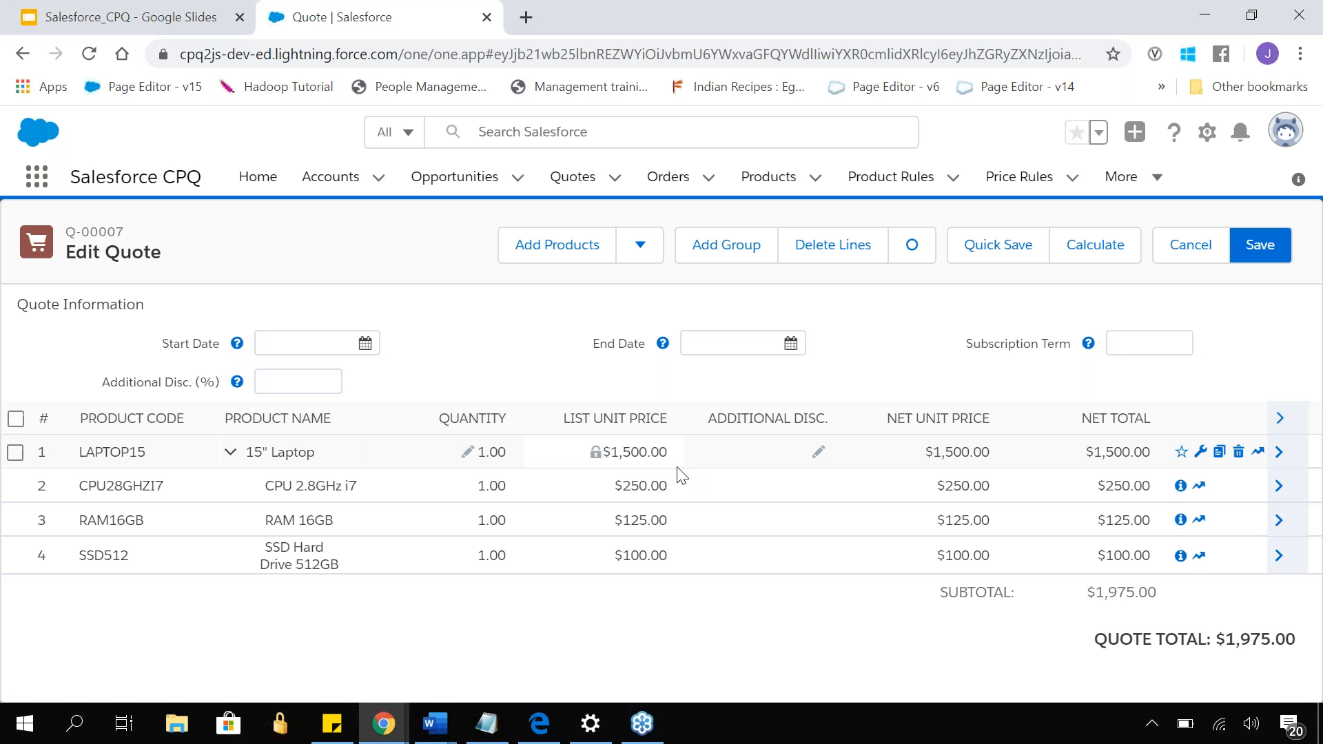
drag(1090, 599, 1176, 611)
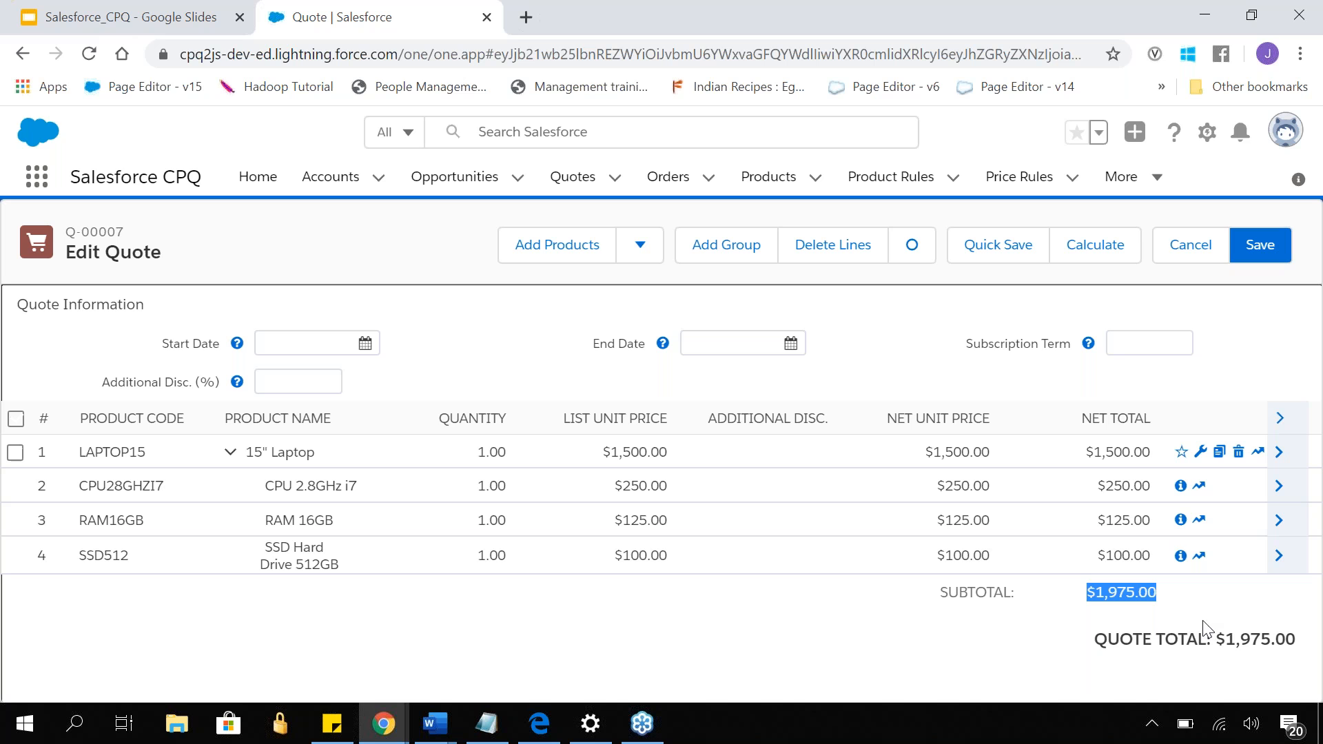
- Set the quantity of the 15" Laptop quote line to 50
click(487, 452)
text(50)
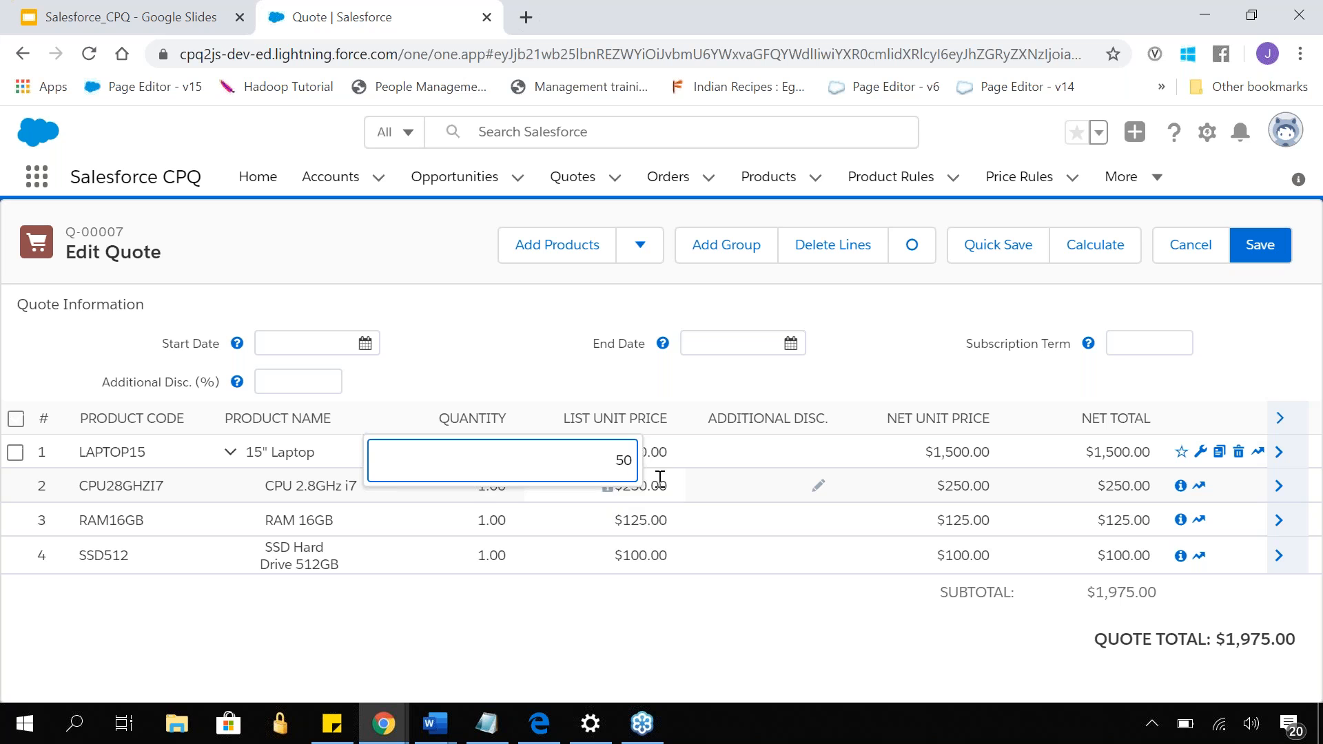
click(858, 366)
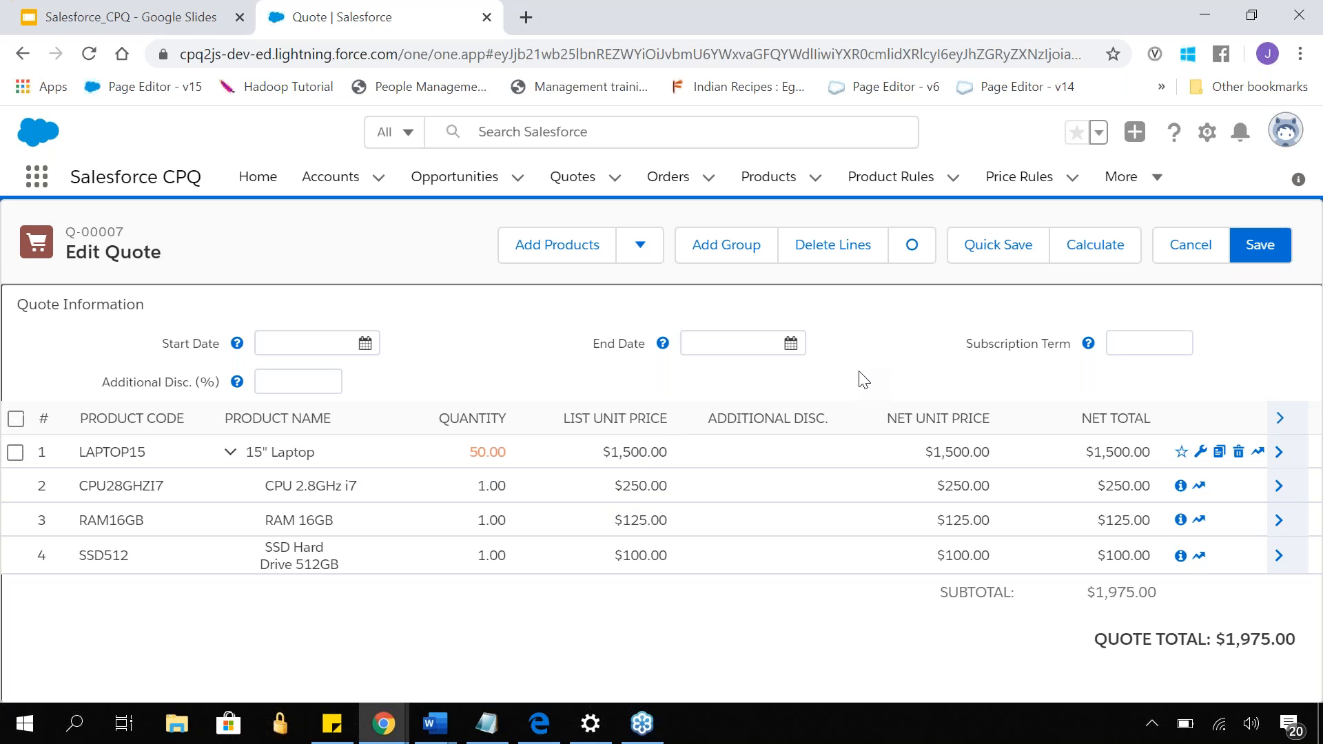
click(493, 485)
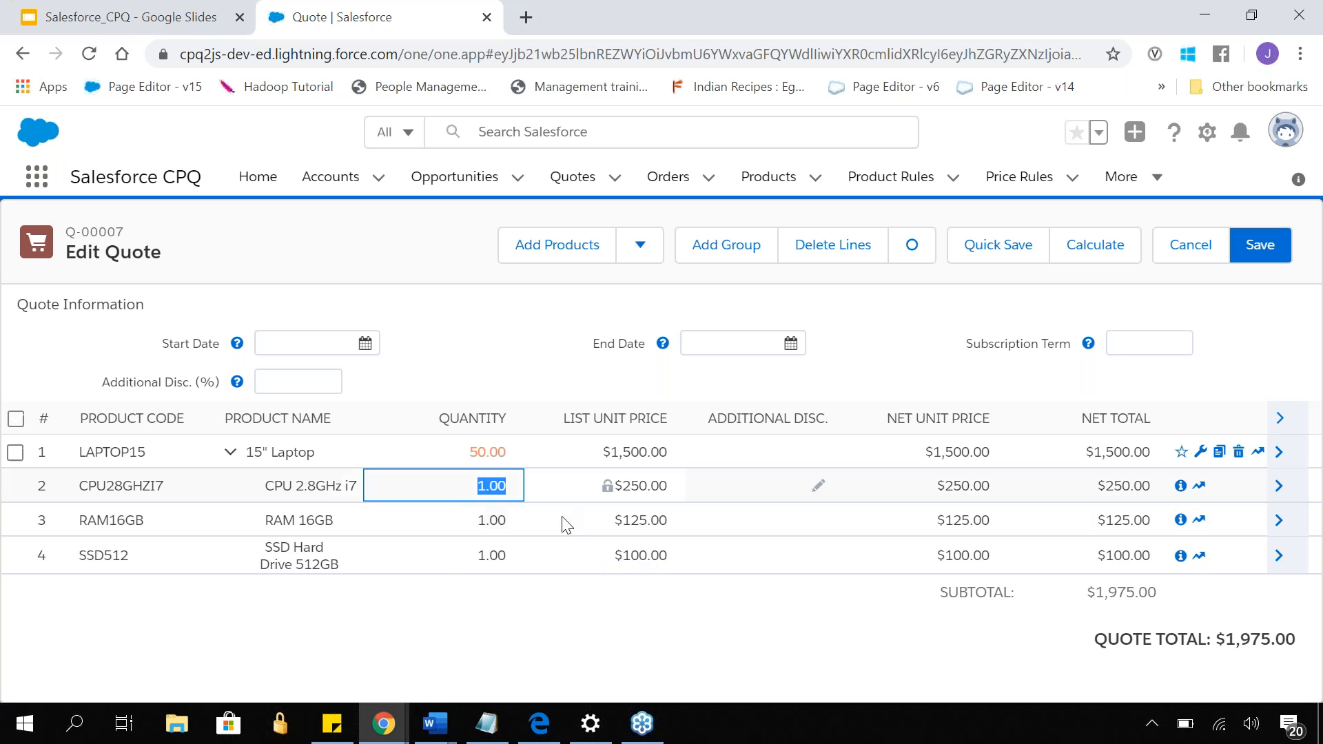
click(608, 597)
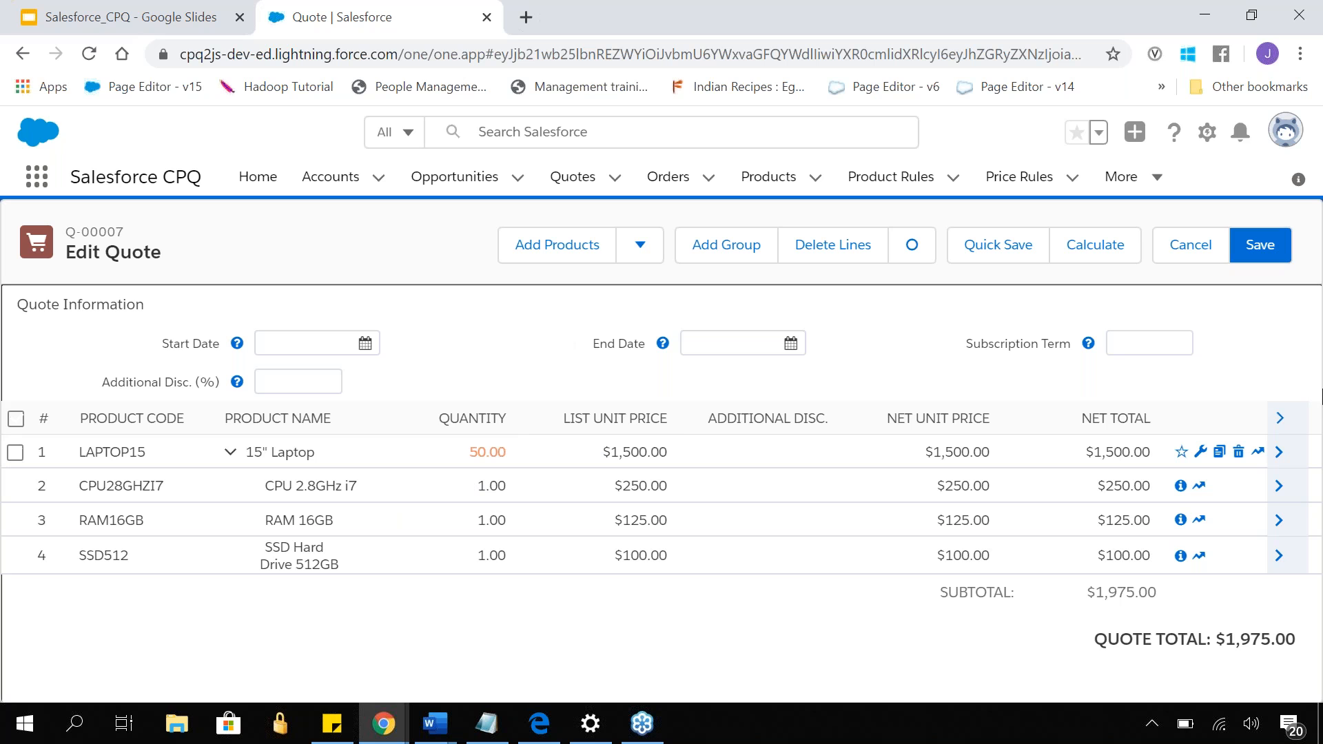
click(1300, 373)
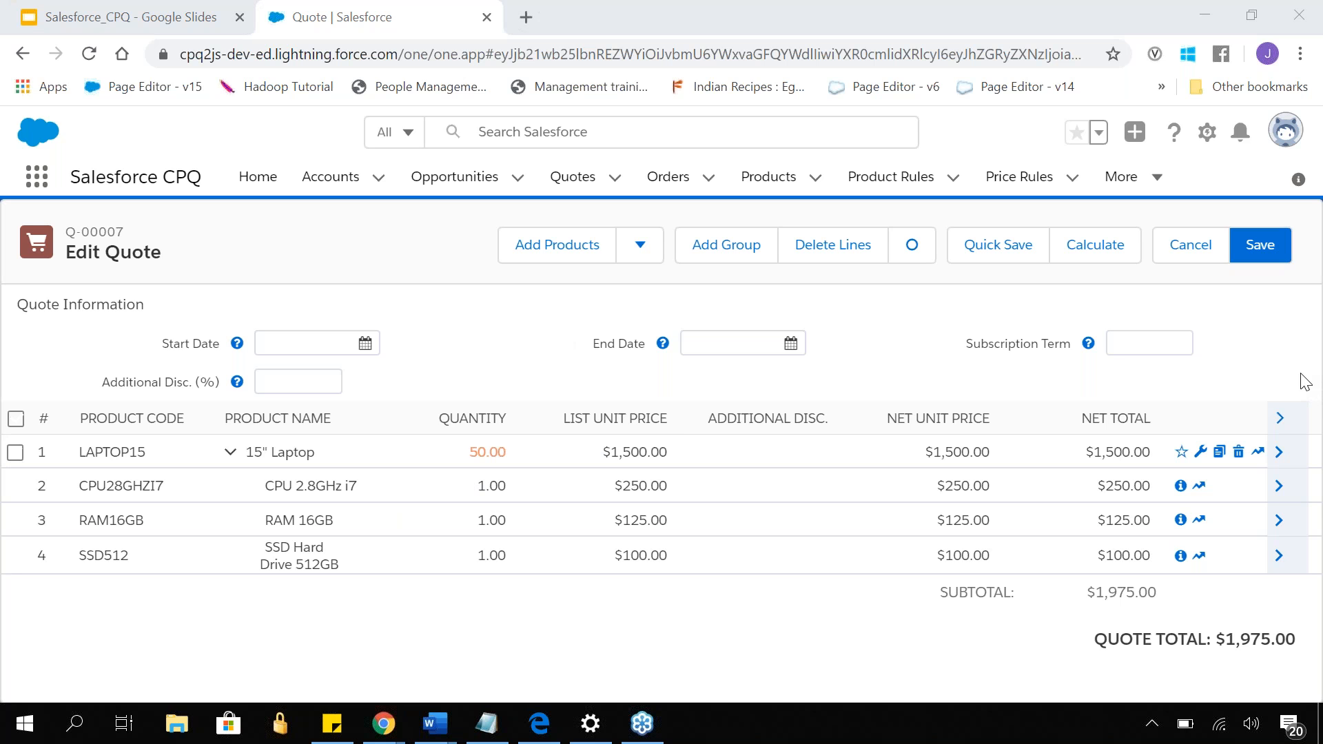